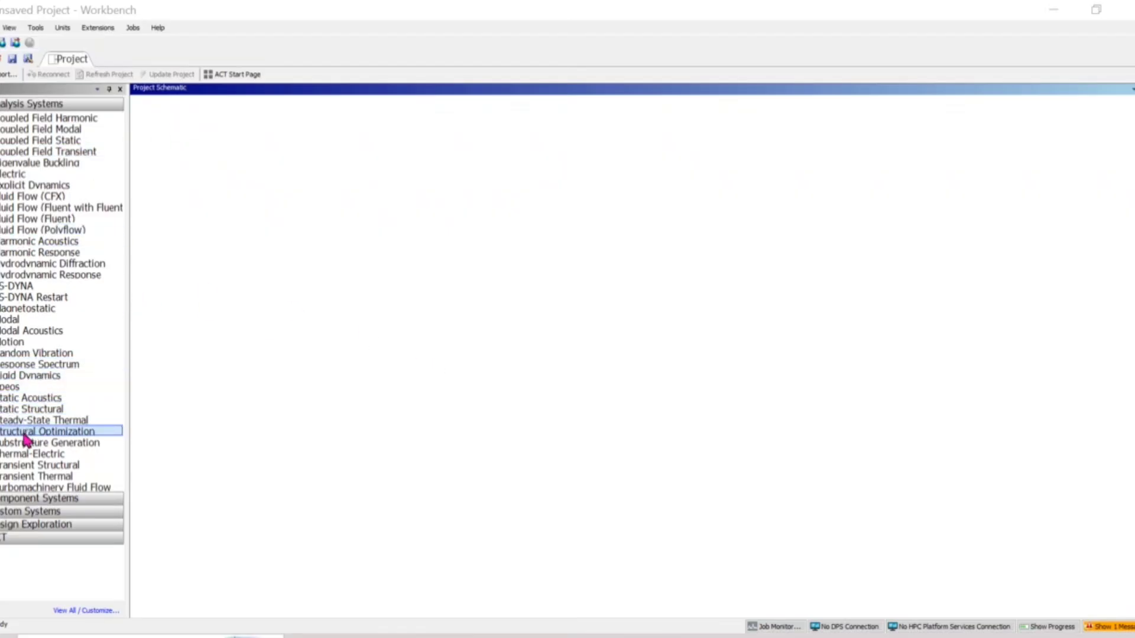
# Step: Add a Static Structural system to the project and import the IGES file BRACKECT_WITHOUTSTIFFNER.igs as its geometry
pyautogui.moveTo(32, 409); pyautogui.dragTo(240, 165)
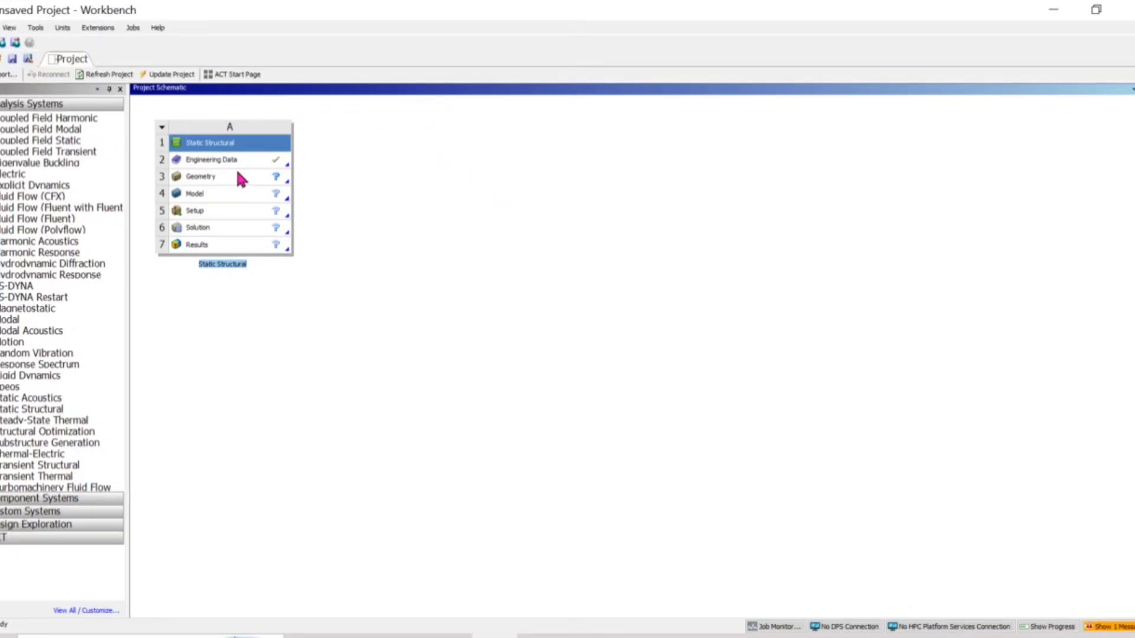
pyautogui.click(242, 177)
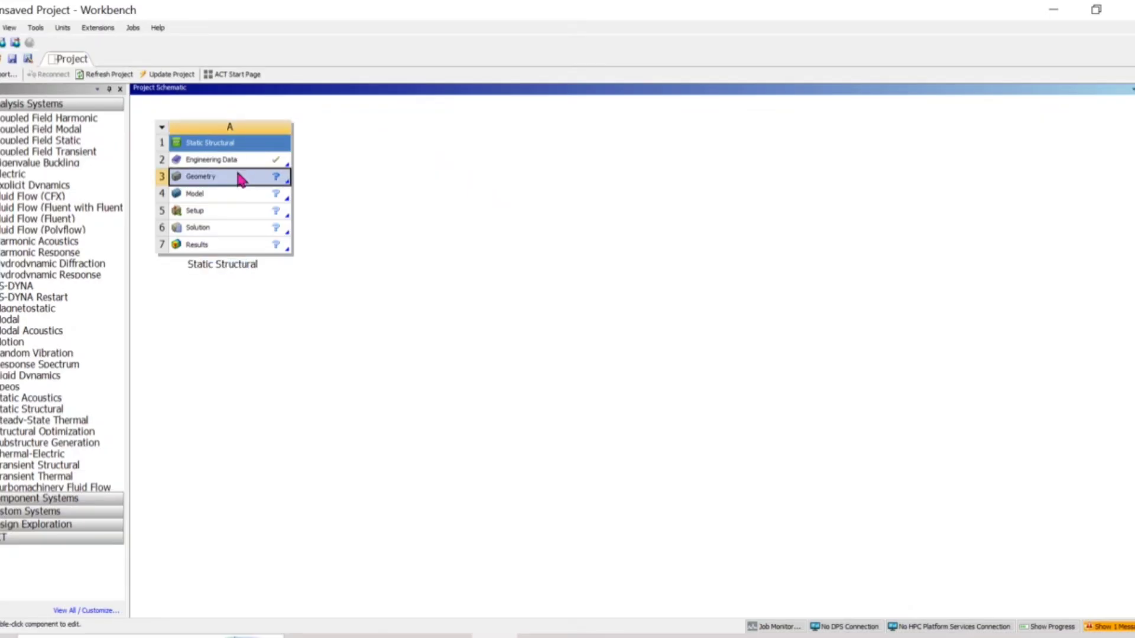
pyautogui.rightClick(241, 177)
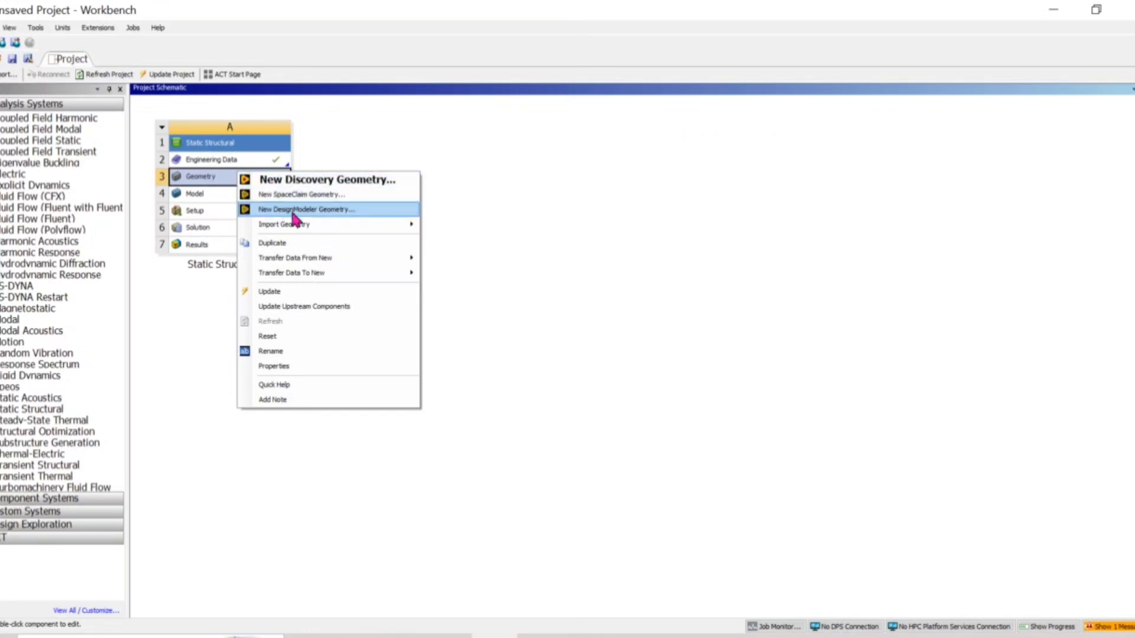
pyautogui.moveTo(299, 235)
pyautogui.click(435, 223)
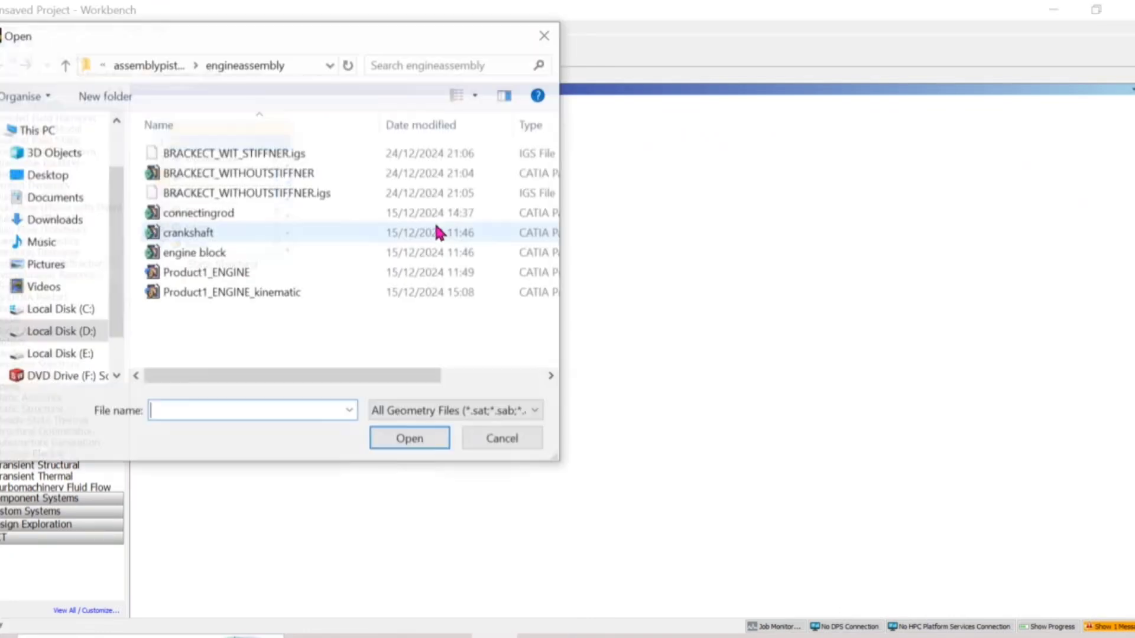
pyautogui.click(453, 414)
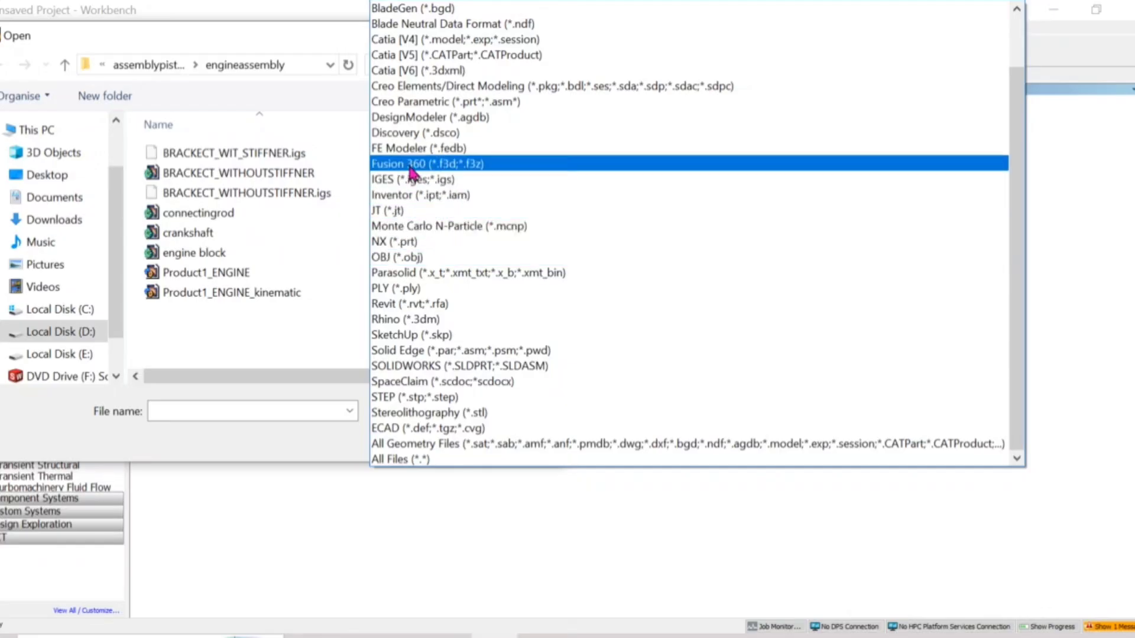
pyautogui.click(408, 180)
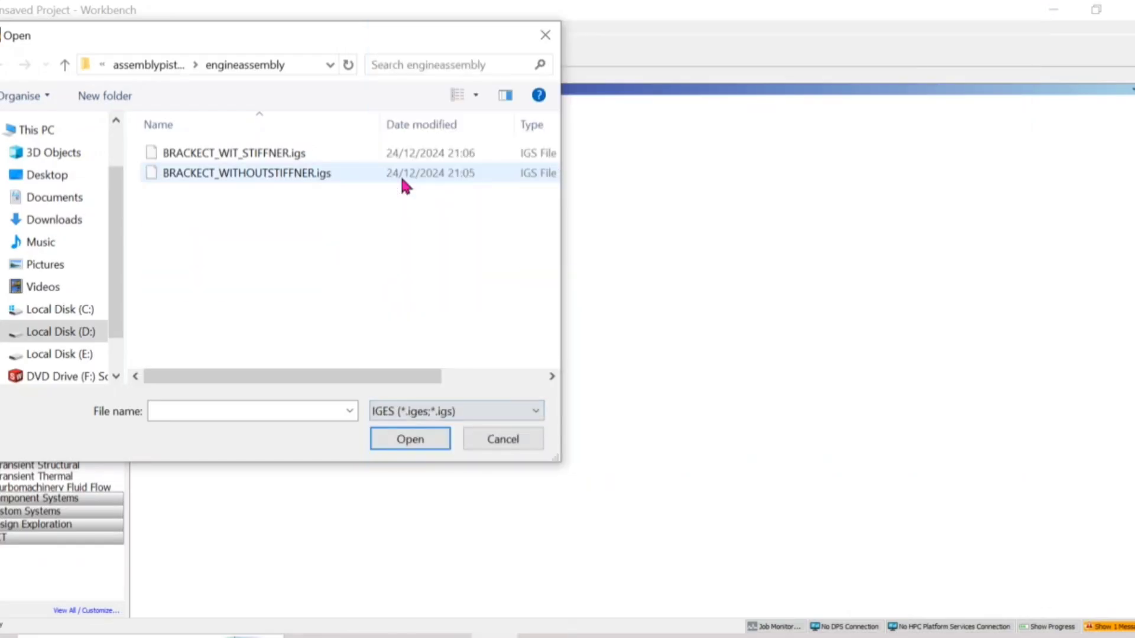
pyautogui.click(256, 174)
pyautogui.click(397, 443)
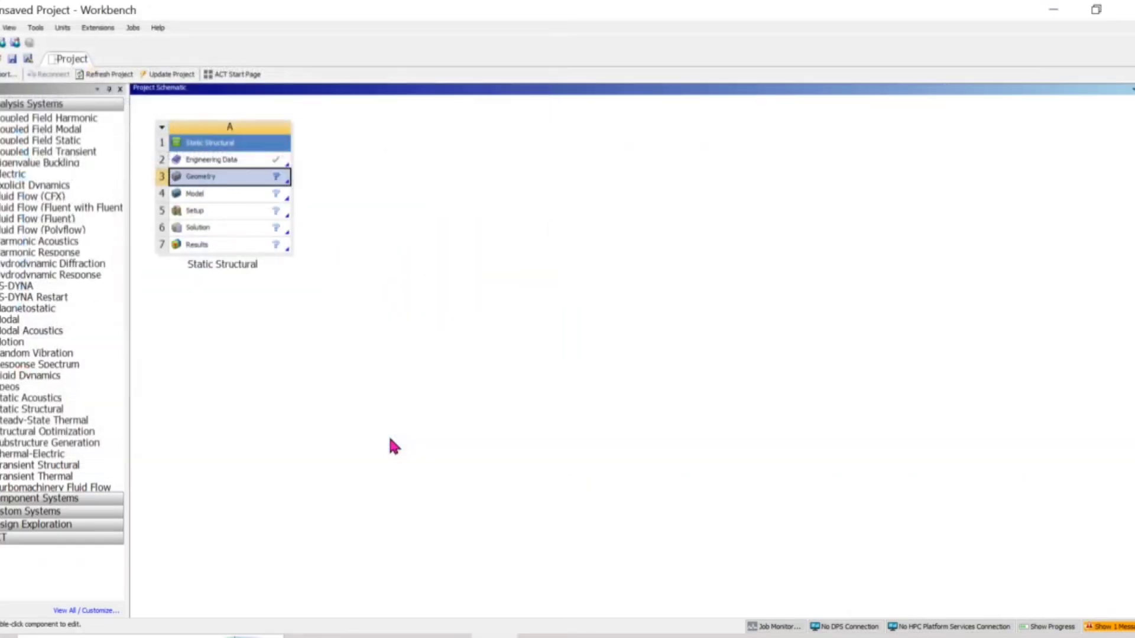
pyautogui.click(347, 381)
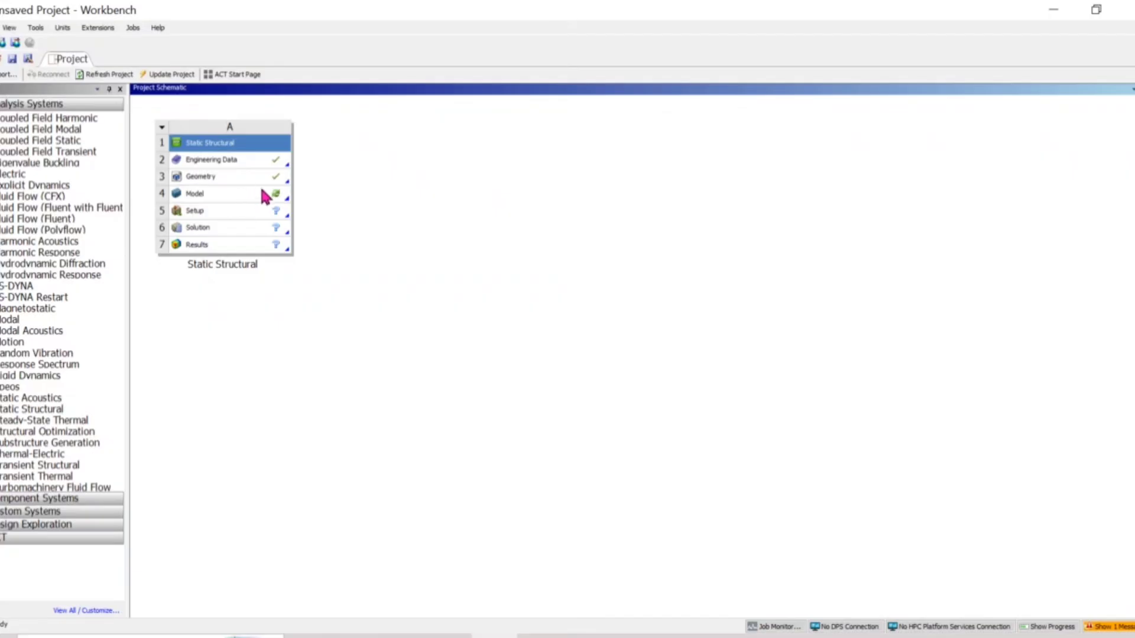
# Step: Open the system's model in Mechanical and inspect the L-shaped bracket and its holes from several angles
pyautogui.doubleClick(225, 195)
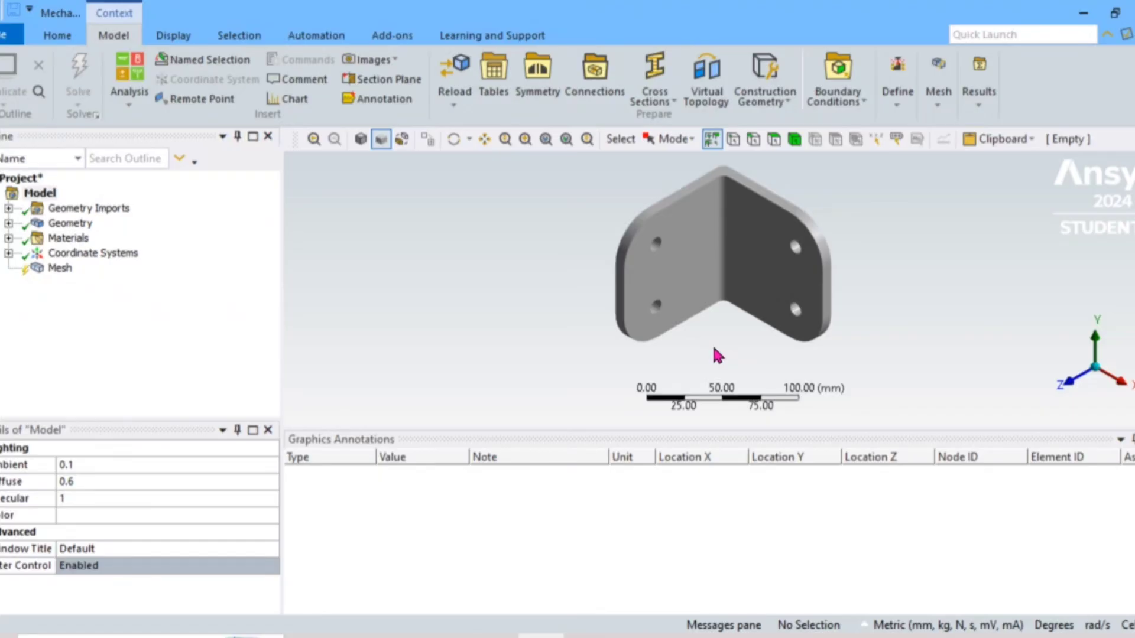
pyautogui.moveTo(745, 349); pyautogui.dragTo(867, 328, button='middle')
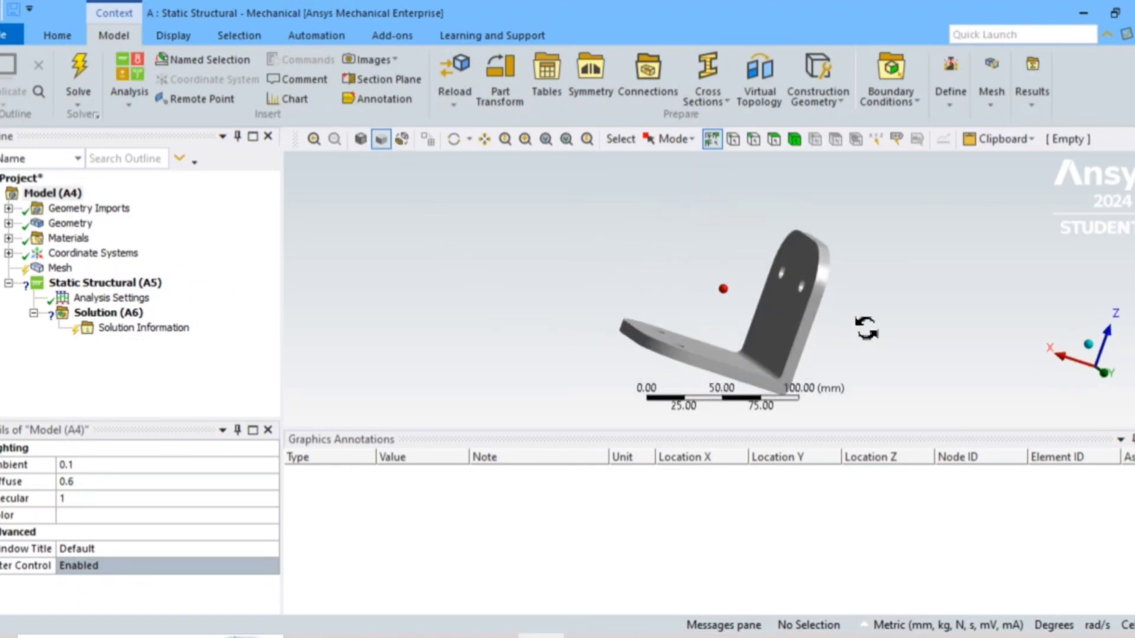
pyautogui.moveTo(469, 306); pyautogui.dragTo(907, 172, button='middle')
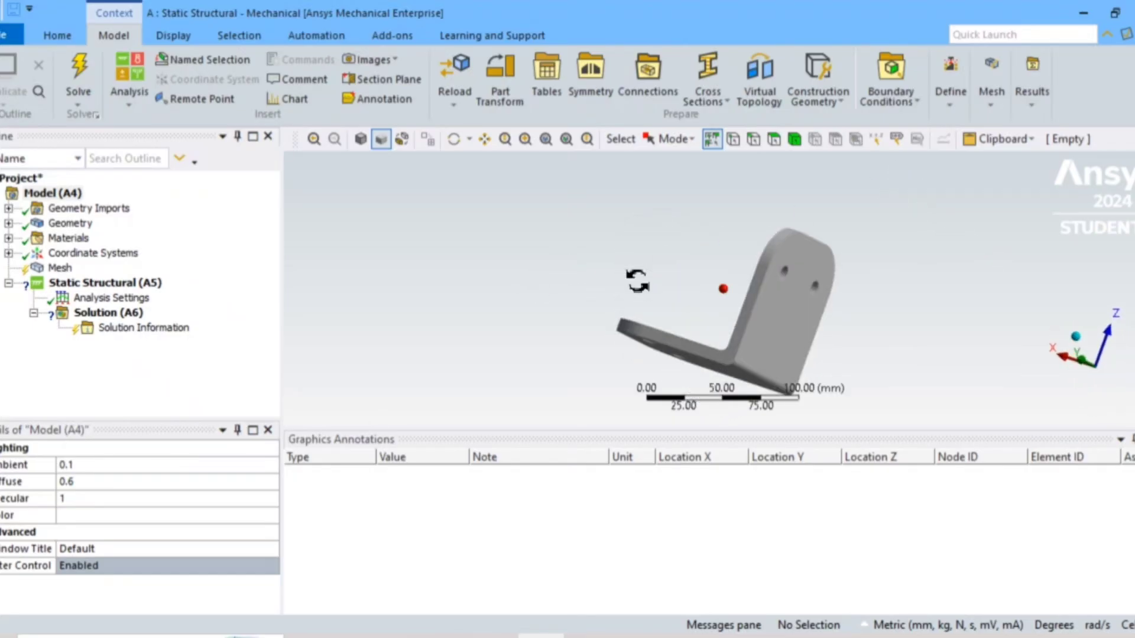
pyautogui.moveTo(637, 281); pyautogui.dragTo(590, 220, button='middle')
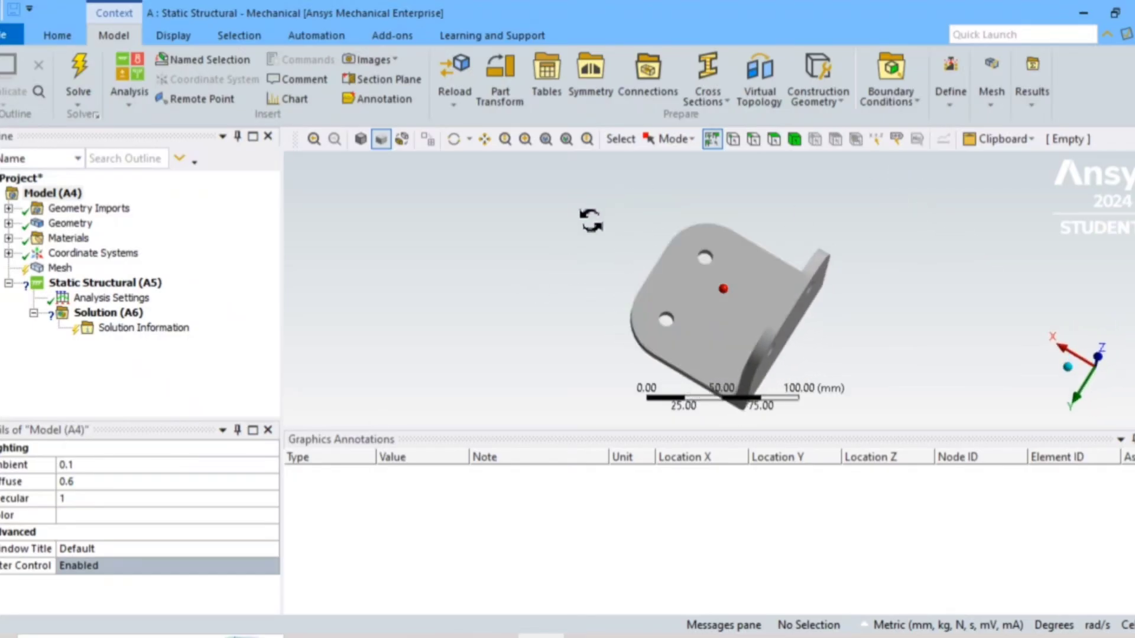
pyautogui.moveTo(810, 347); pyautogui.dragTo(595, 263, button='middle')
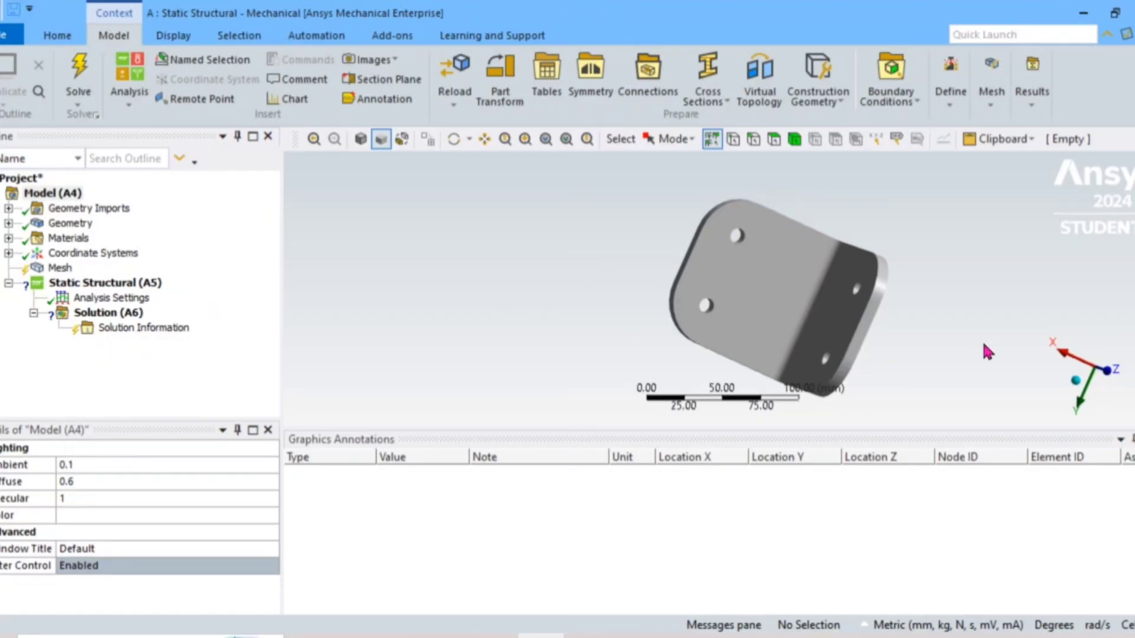
pyautogui.moveTo(989, 352); pyautogui.dragTo(654, 309, button='middle')
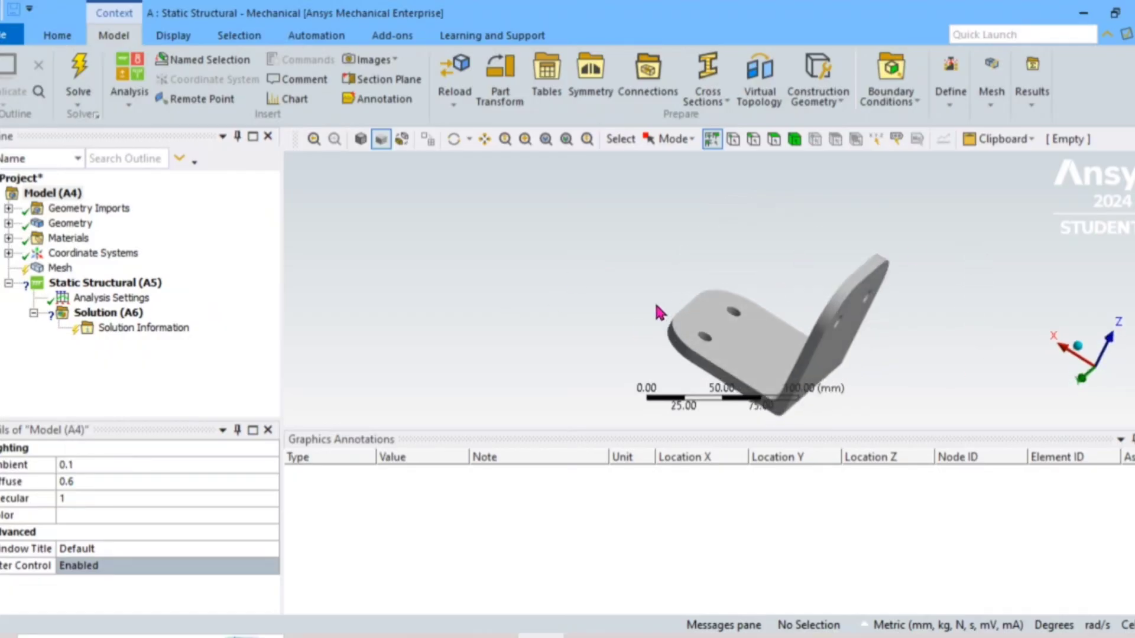
# Step: Insert a Fixed Support into the Static Structural analysis
pyautogui.click(107, 301)
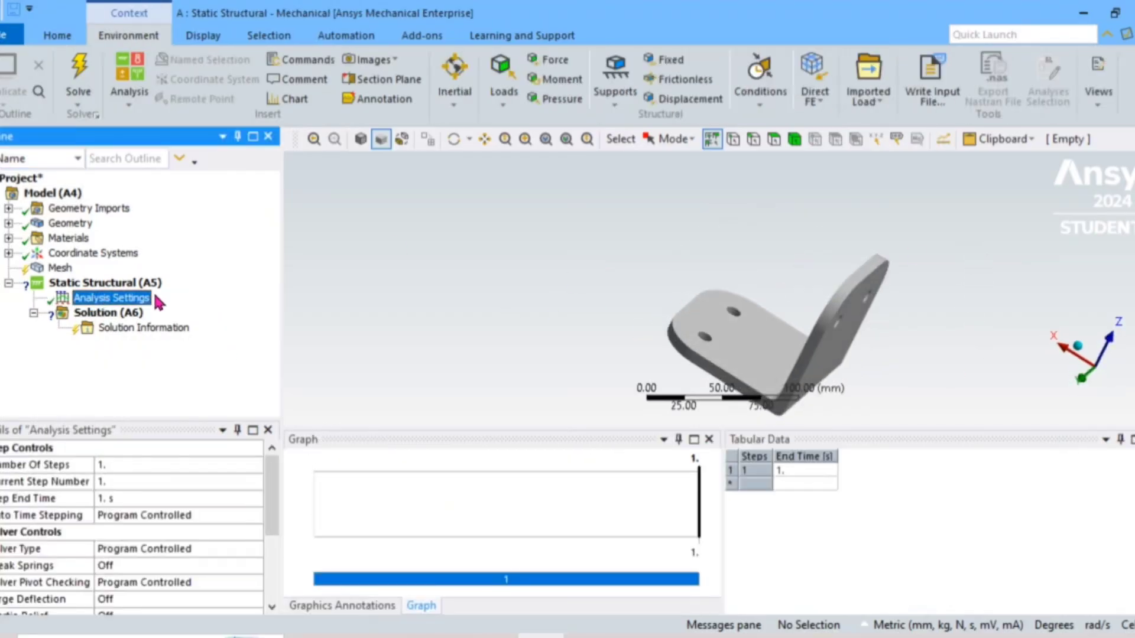
pyautogui.rightClick(123, 285)
pyautogui.click(102, 302)
pyautogui.rightClick(102, 302)
pyautogui.moveTo(152, 308)
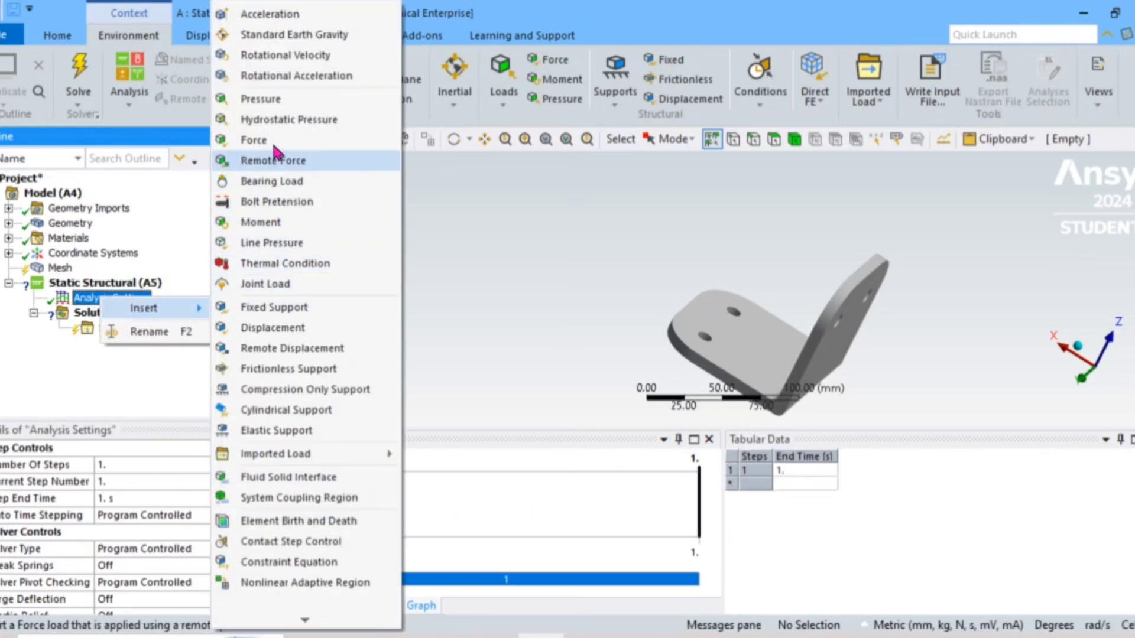
pyautogui.click(283, 312)
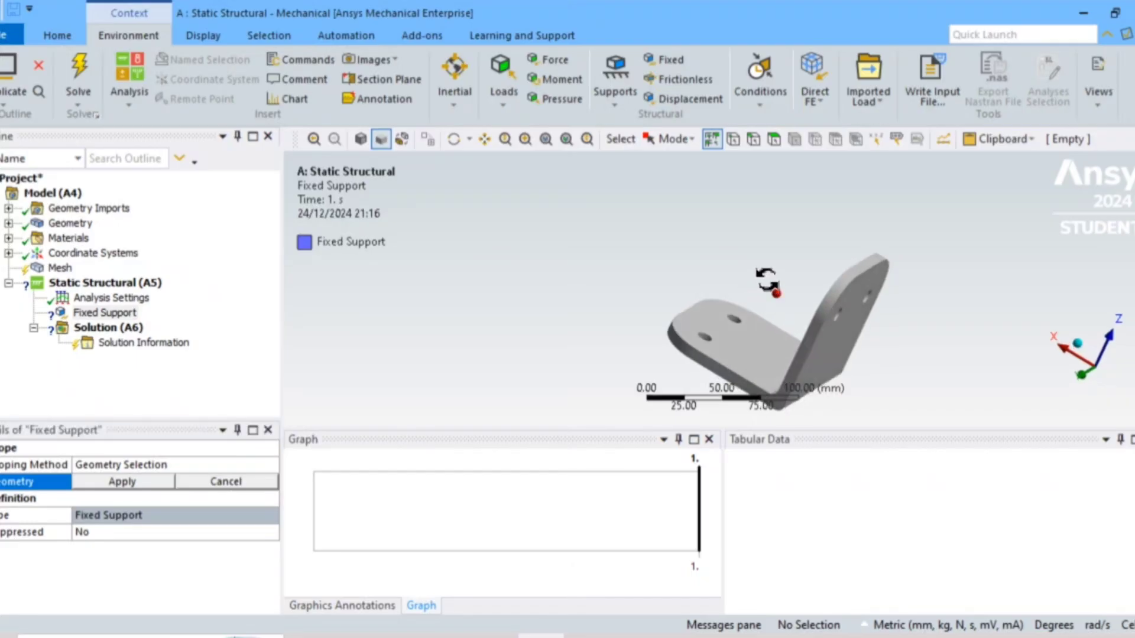
# Step: Scope the fixed support to the cylindrical faces of the two holes in the upright flange, using face selection
pyautogui.moveTo(767, 280); pyautogui.dragTo(699, 282, button='middle')
pyautogui.rightClick(893, 337)
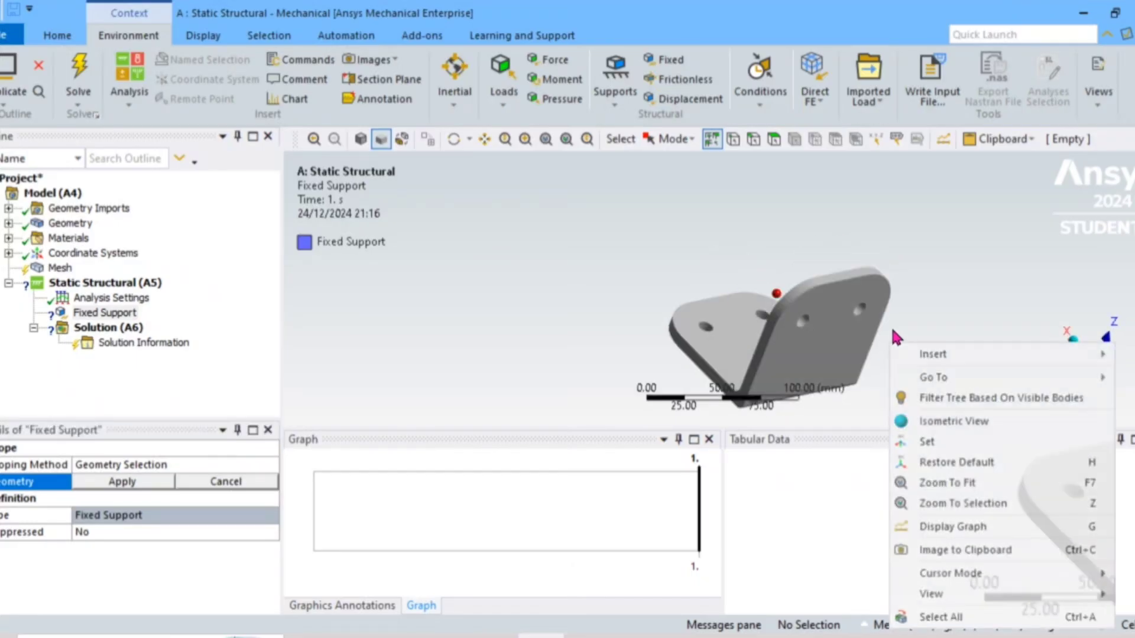
pyautogui.click(909, 270)
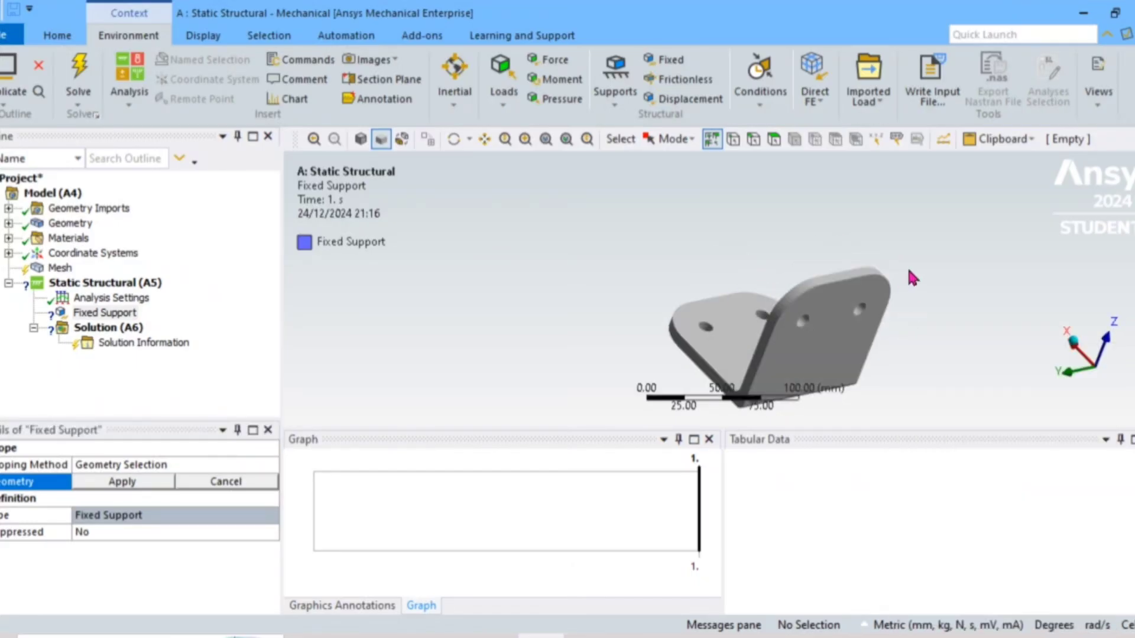
pyautogui.click(773, 139)
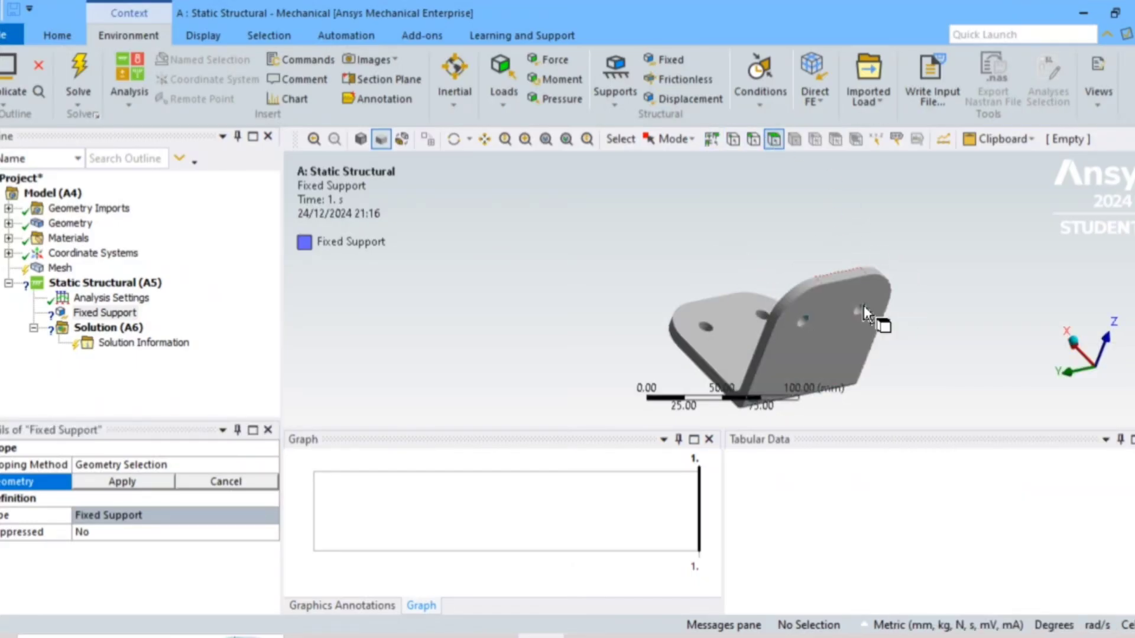
pyautogui.click(803, 323)
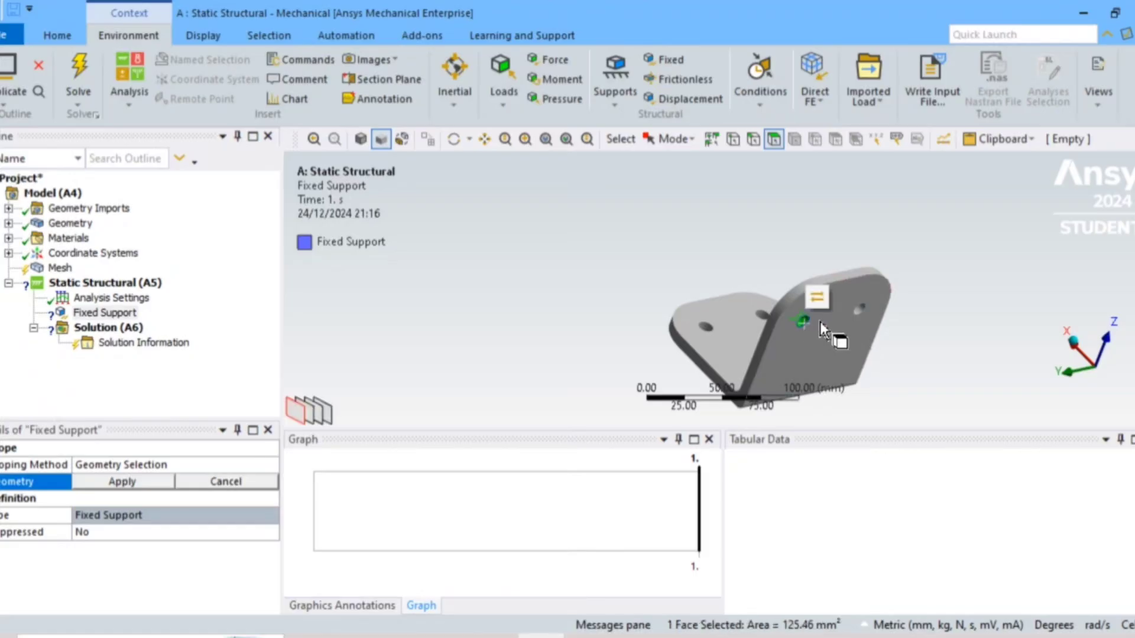
pyautogui.keyDown('ctrl'); pyautogui.click(860, 314); pyautogui.keyUp('ctrl')
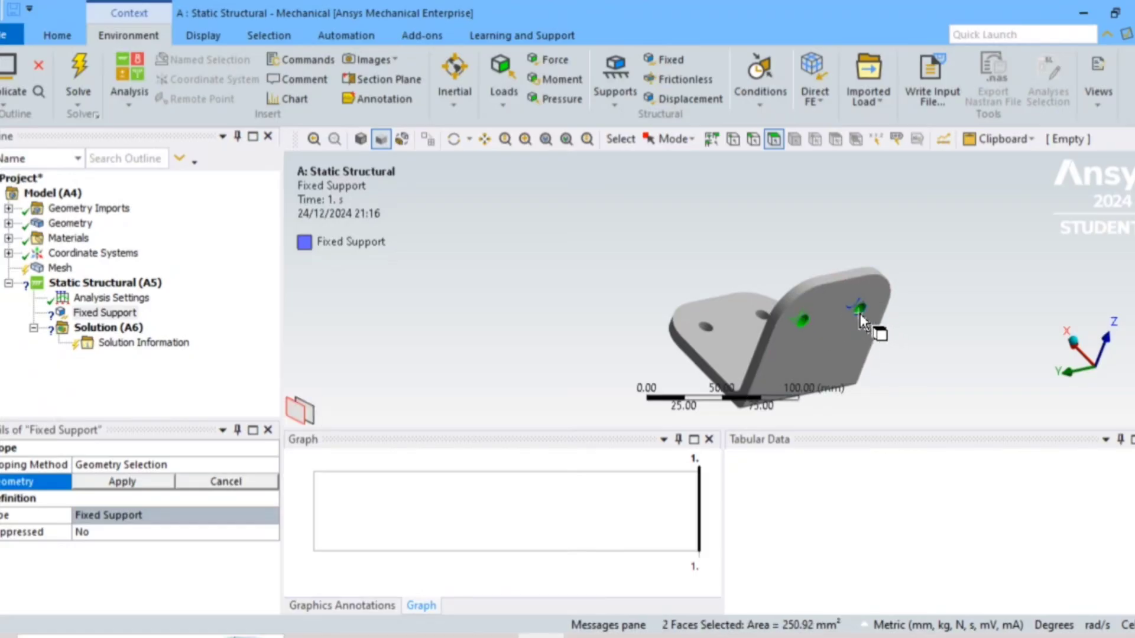
pyautogui.click(107, 483)
# Step: Insert a Force load into the Static Structural analysis
pyautogui.moveTo(539, 340); pyautogui.dragTo(581, 241, button='middle')
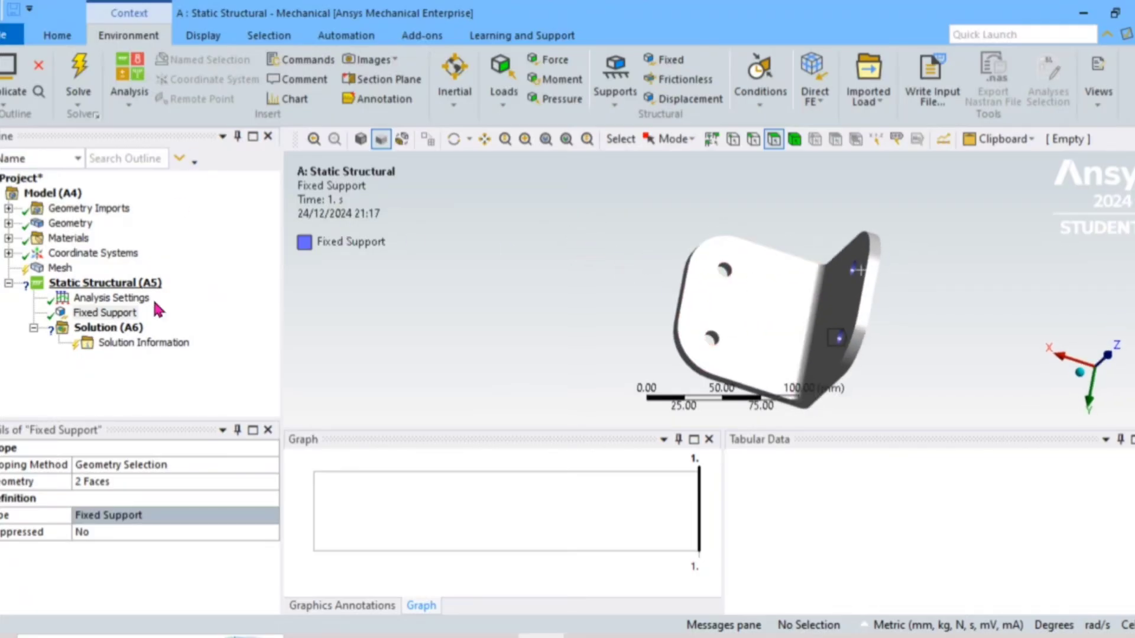
pyautogui.click(86, 300)
pyautogui.rightClick(87, 301)
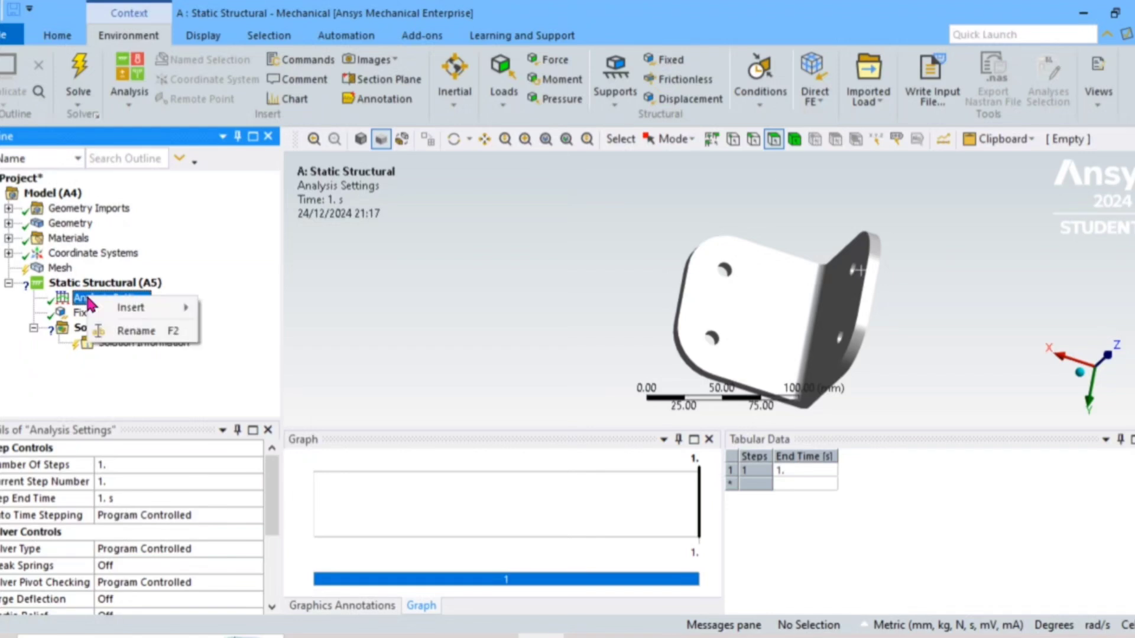
pyautogui.moveTo(130, 307)
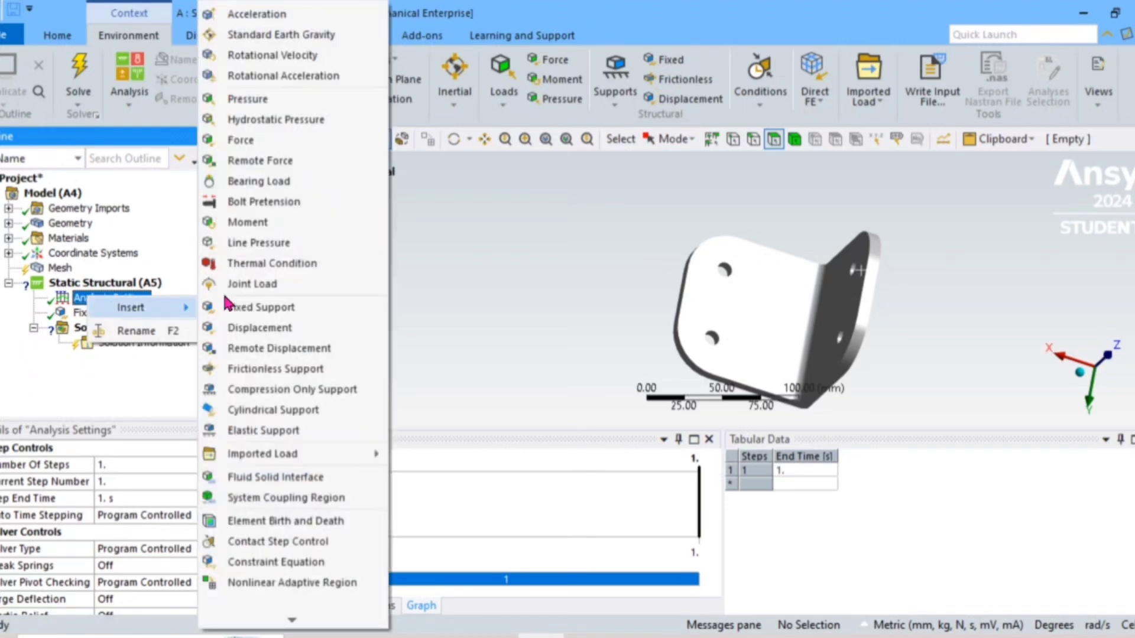
pyautogui.click(275, 140)
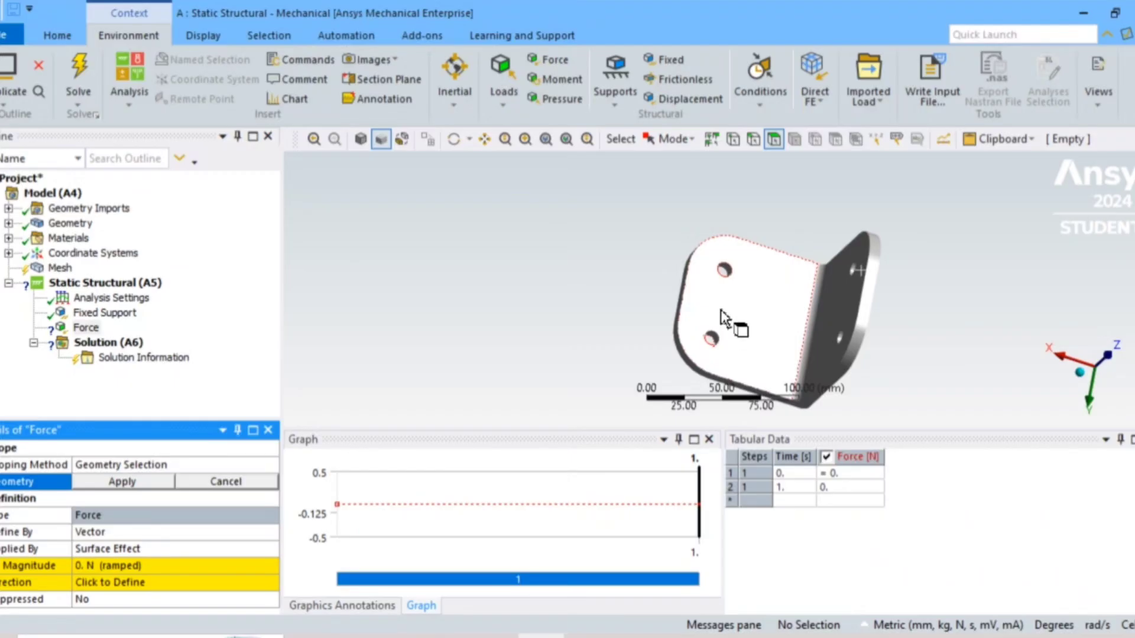
# Step: Select the cylindrical faces of the two holes in the bracket's horizontal flange as the force's geometry
pyautogui.scroll(1, 893, 361)
pyautogui.rightClick(894, 361)
pyautogui.click(863, 369)
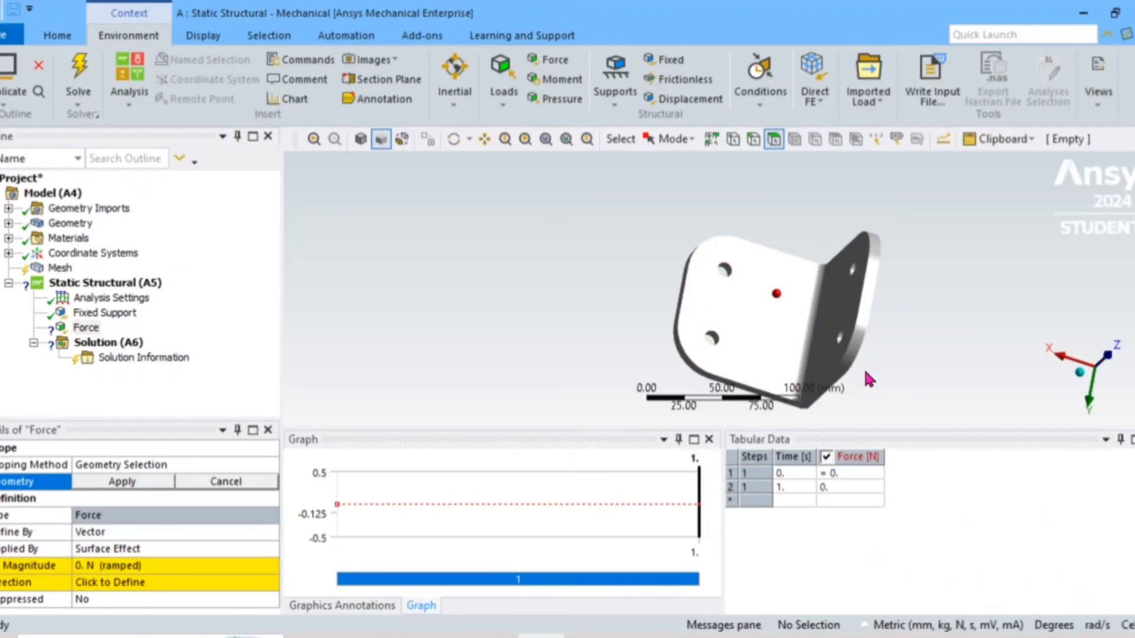
pyautogui.moveTo(871, 386); pyautogui.dragTo(871, 385, button='middle')
pyautogui.rightClick(870, 386)
pyautogui.moveTo(914, 350)
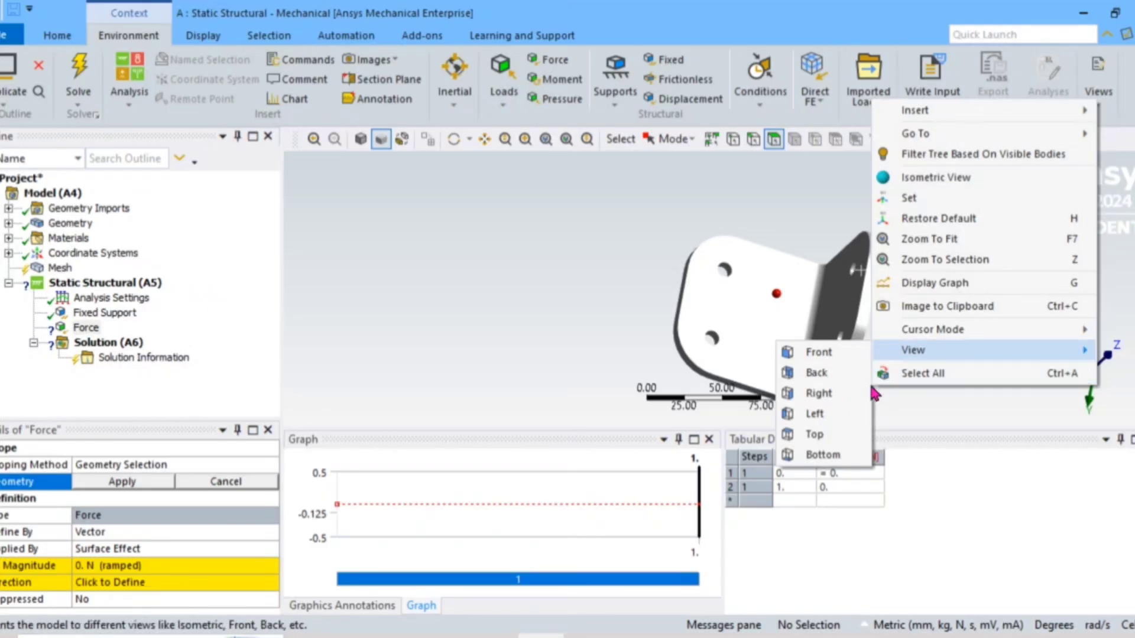
pyautogui.click(598, 358)
pyautogui.scroll(2, 647, 298)
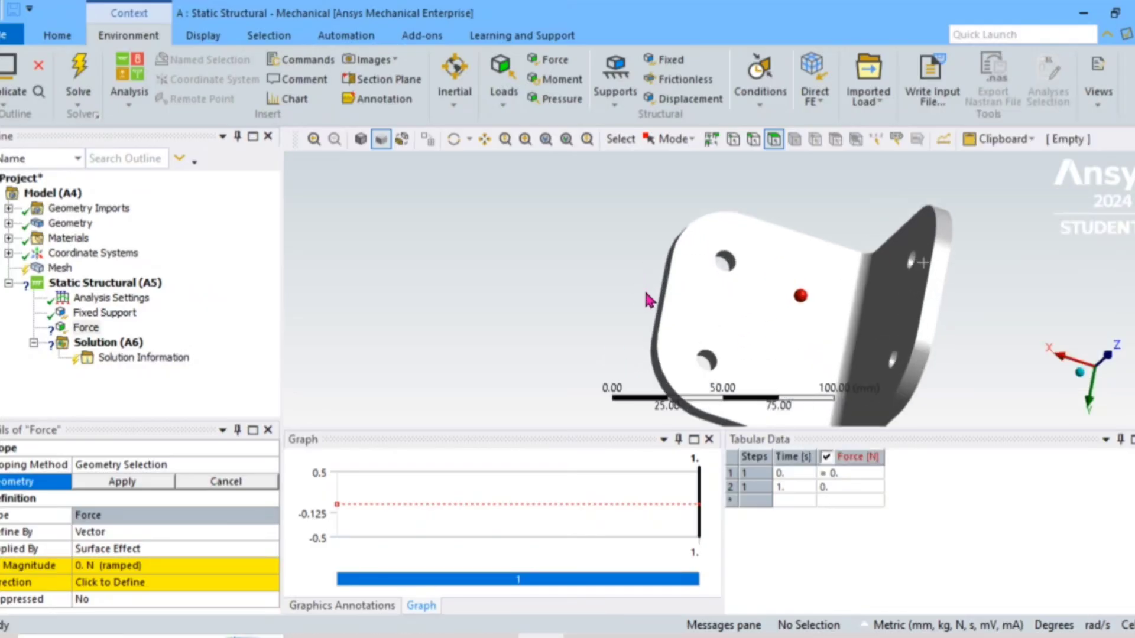
pyautogui.scroll(2, 707, 329)
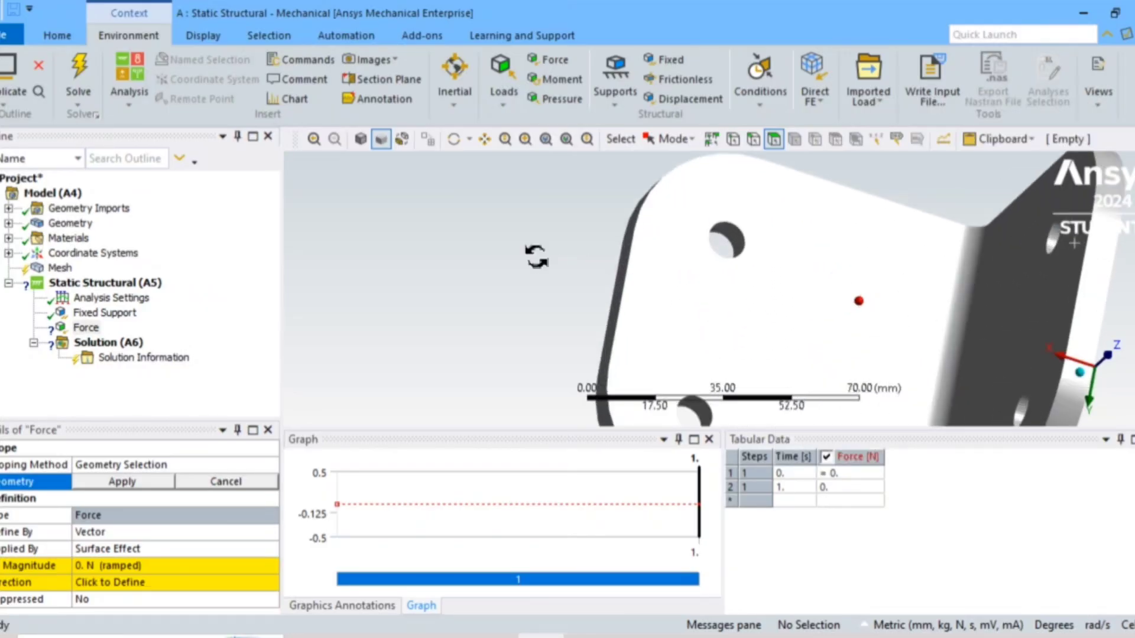
pyautogui.moveTo(532, 256); pyautogui.dragTo(506, 240, button='middle')
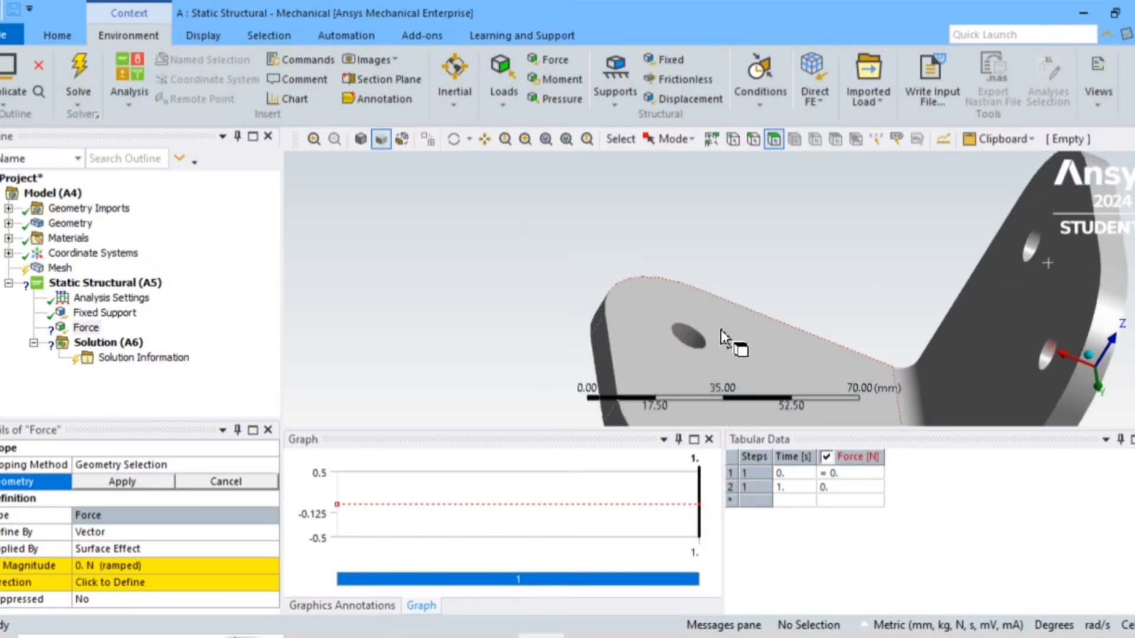
pyautogui.click(685, 335)
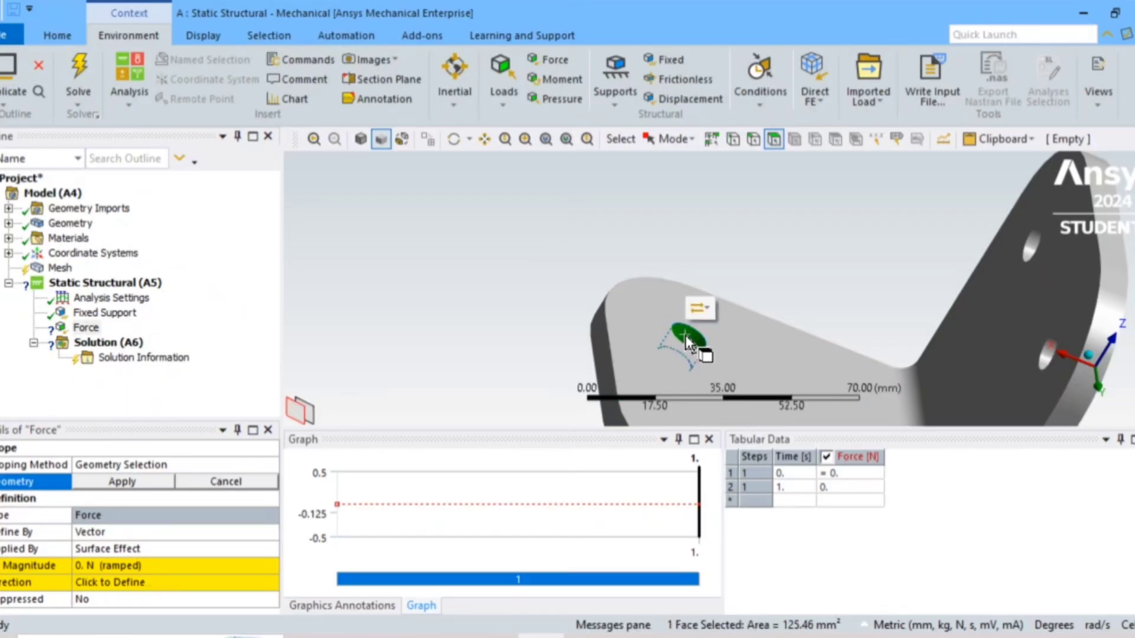
pyautogui.rightClick(524, 264)
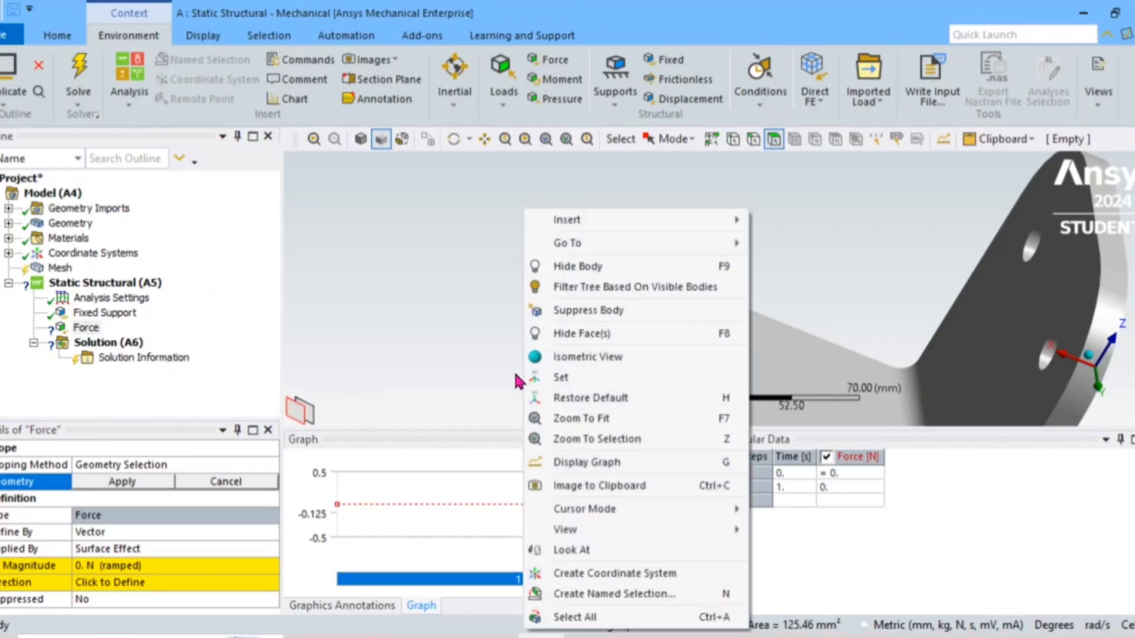
pyautogui.click(494, 363)
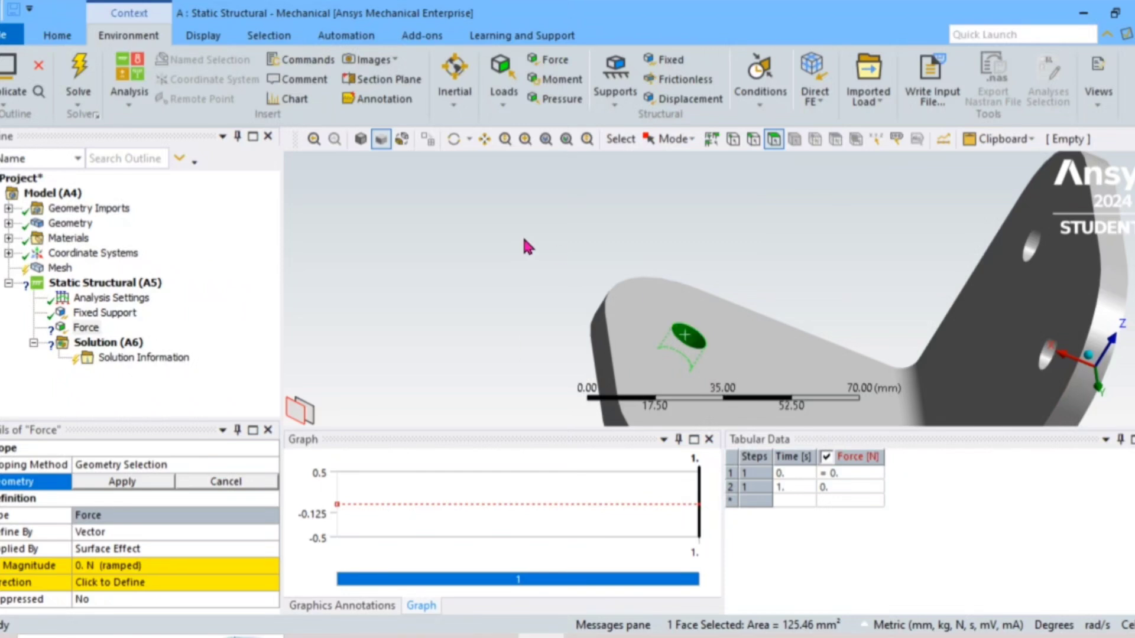
pyautogui.scroll(3, 552, 254)
pyautogui.scroll(-6, 552, 254)
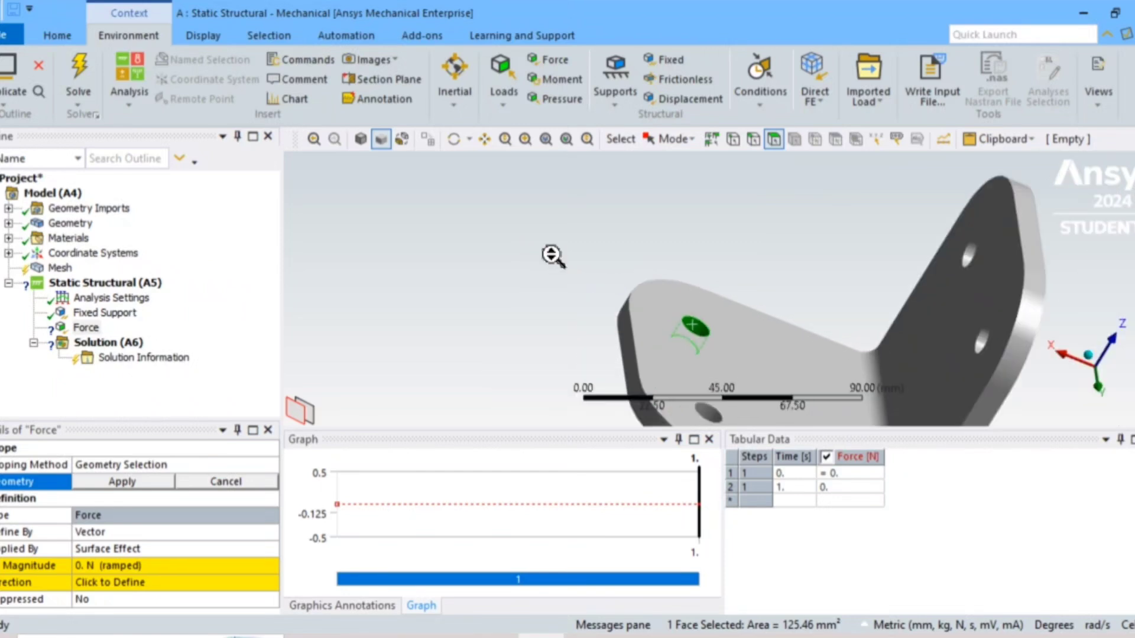
pyautogui.click(715, 371)
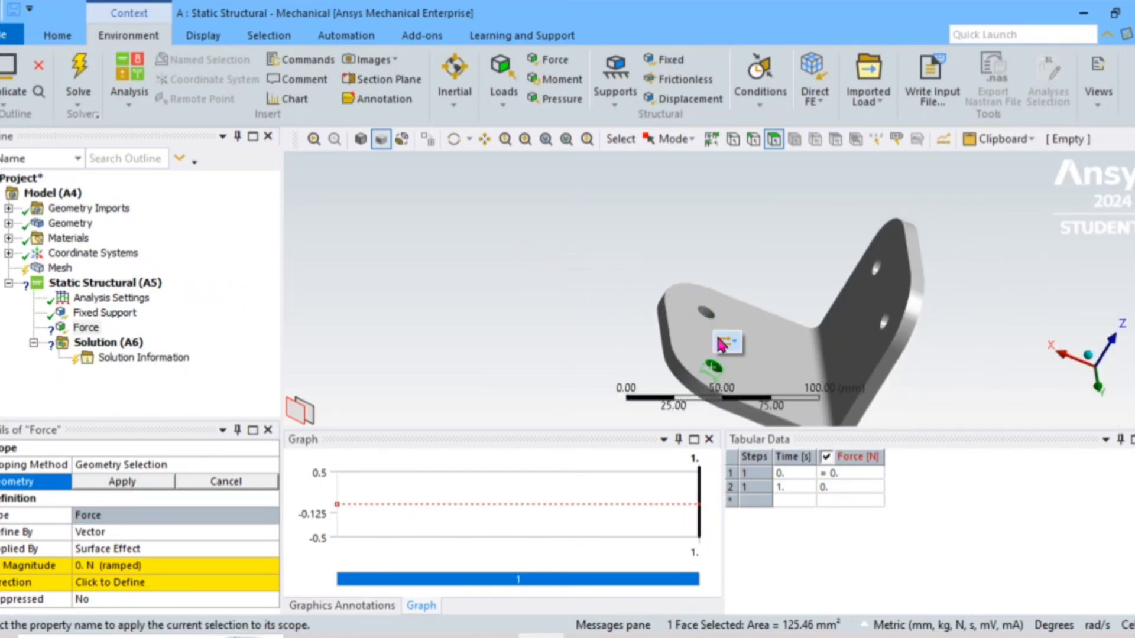
pyautogui.keyDown('ctrl'); pyautogui.click(707, 314); pyautogui.keyUp('ctrl')
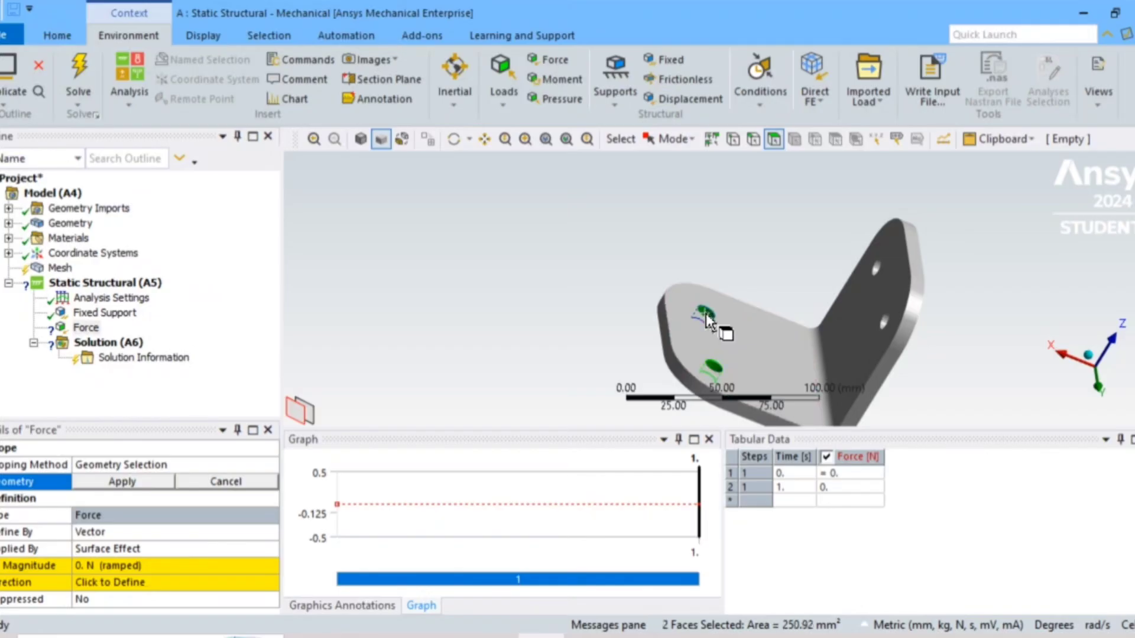
# Step: Define the force by Components, set its Z component to -1000 N, and check the load on the bracket
pyautogui.click(120, 567)
pyautogui.click(136, 532)
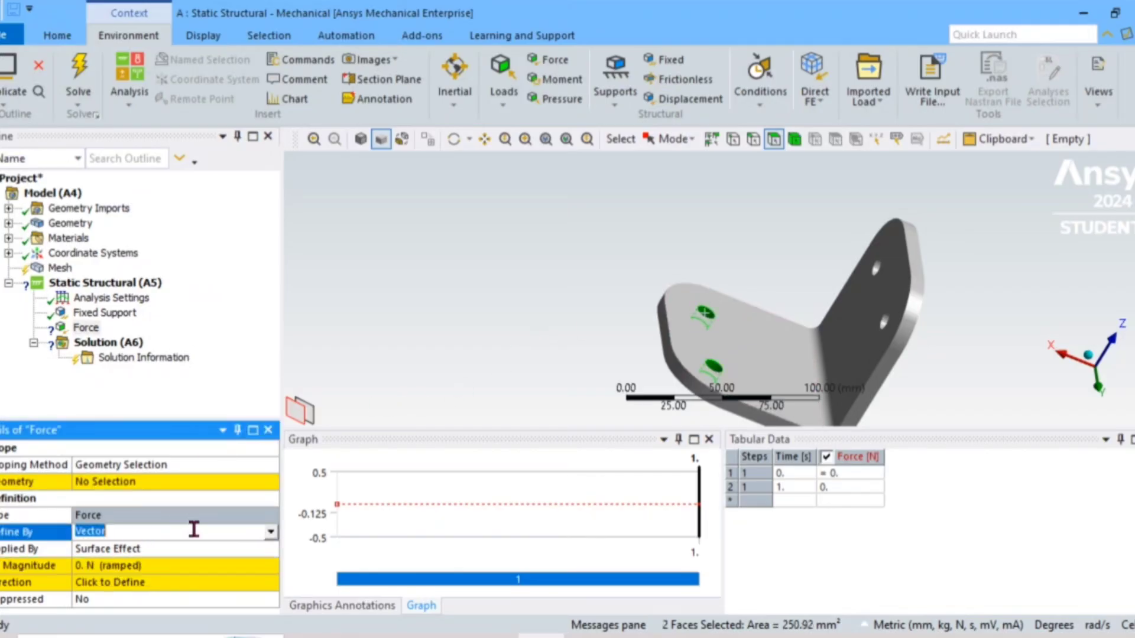
pyautogui.click(272, 534)
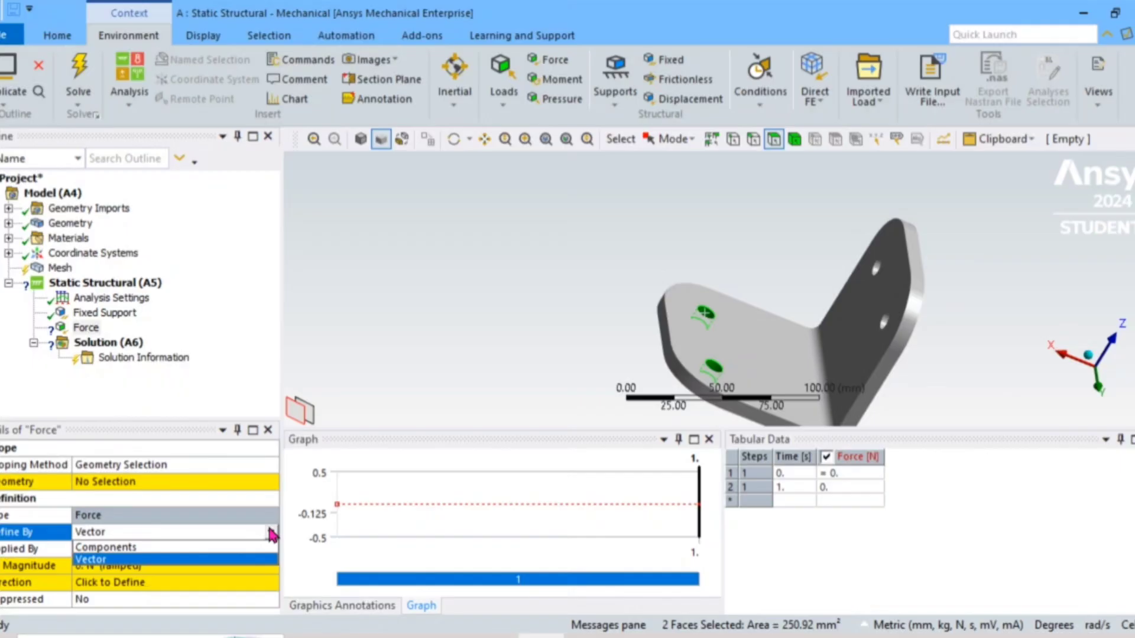
pyautogui.click(200, 548)
pyautogui.scroll(-1, 148, 569)
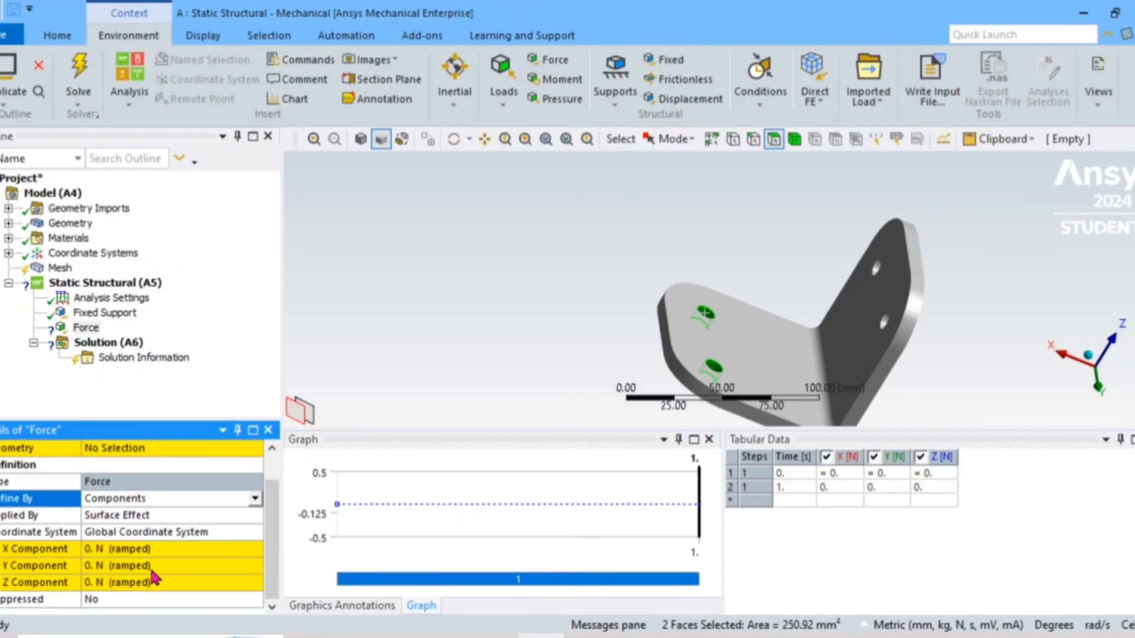
pyautogui.click(113, 582)
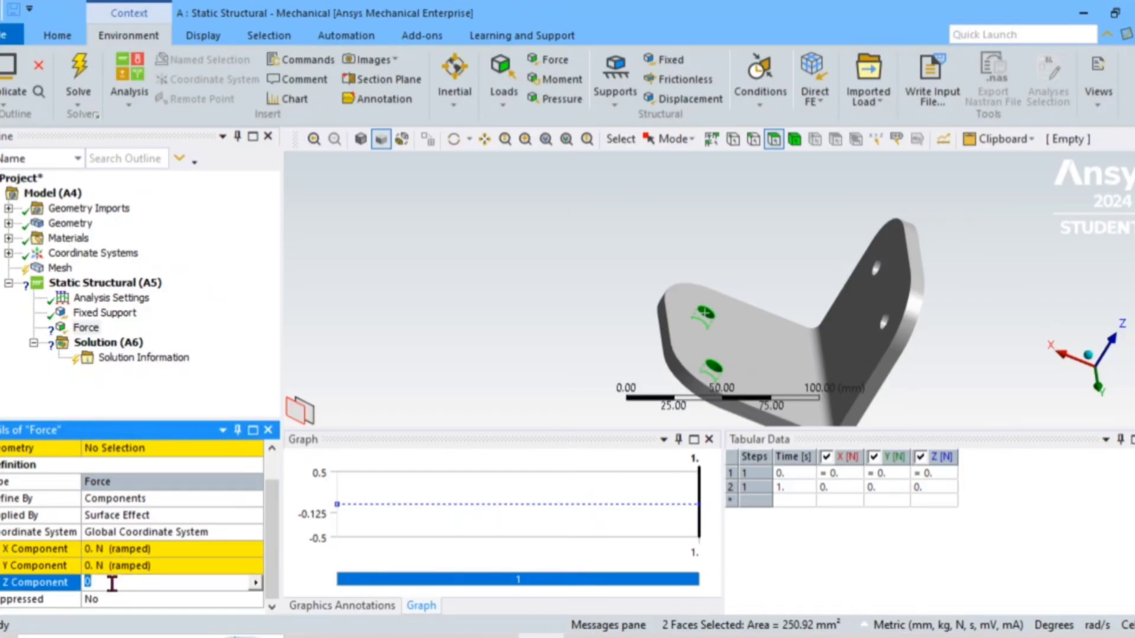
pyautogui.write('-1000')
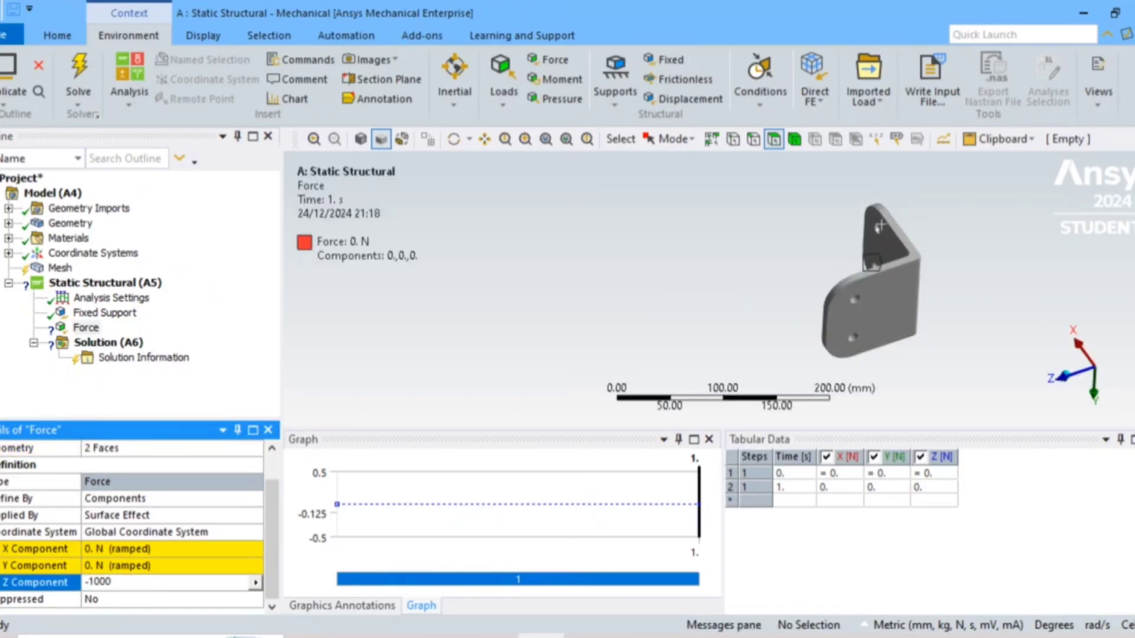
pyautogui.press('Return')
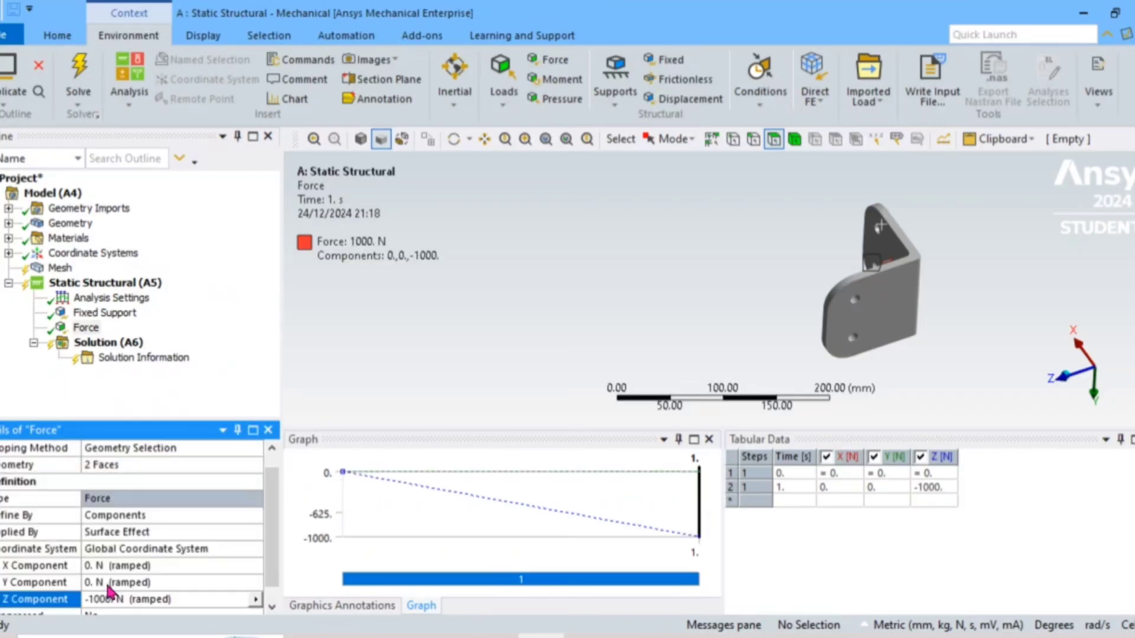
pyautogui.moveTo(735, 262); pyautogui.dragTo(943, 299, button='middle')
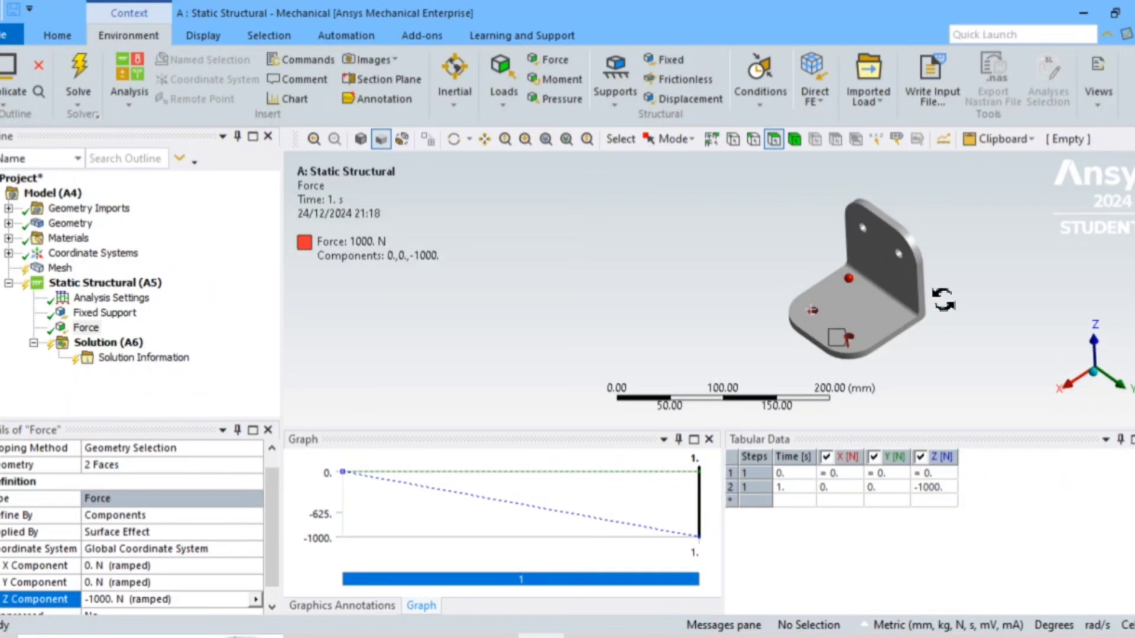
pyautogui.scroll(3, 964, 326)
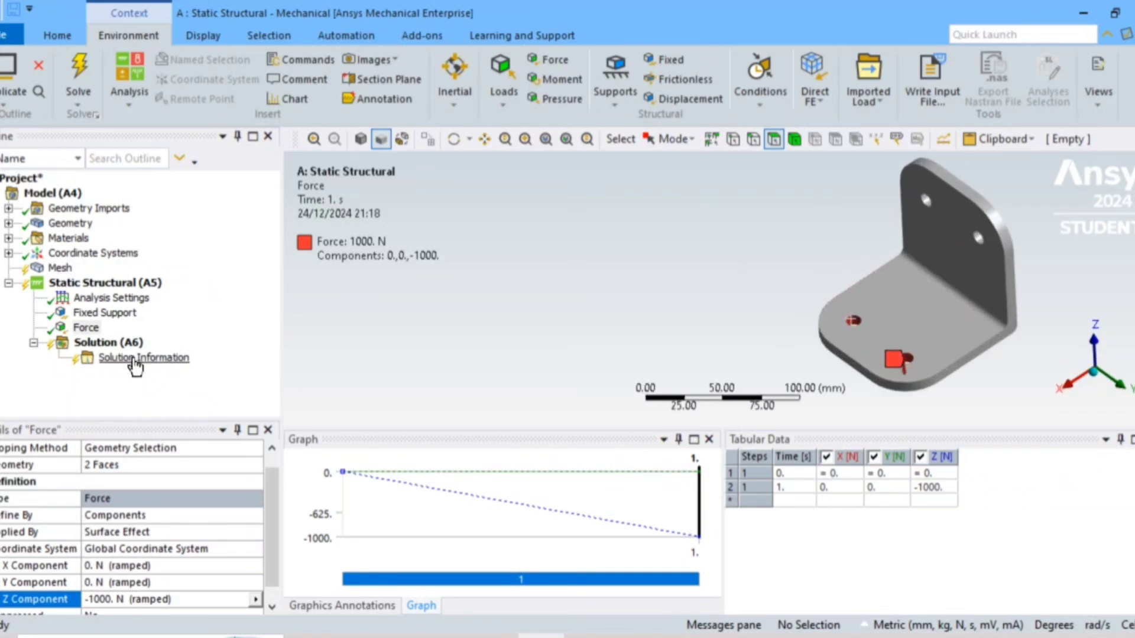
# Step: Insert an Equivalent (von-Mises) Stress result under Solution
pyautogui.click(115, 346)
pyautogui.rightClick(122, 348)
pyautogui.moveTo(172, 353)
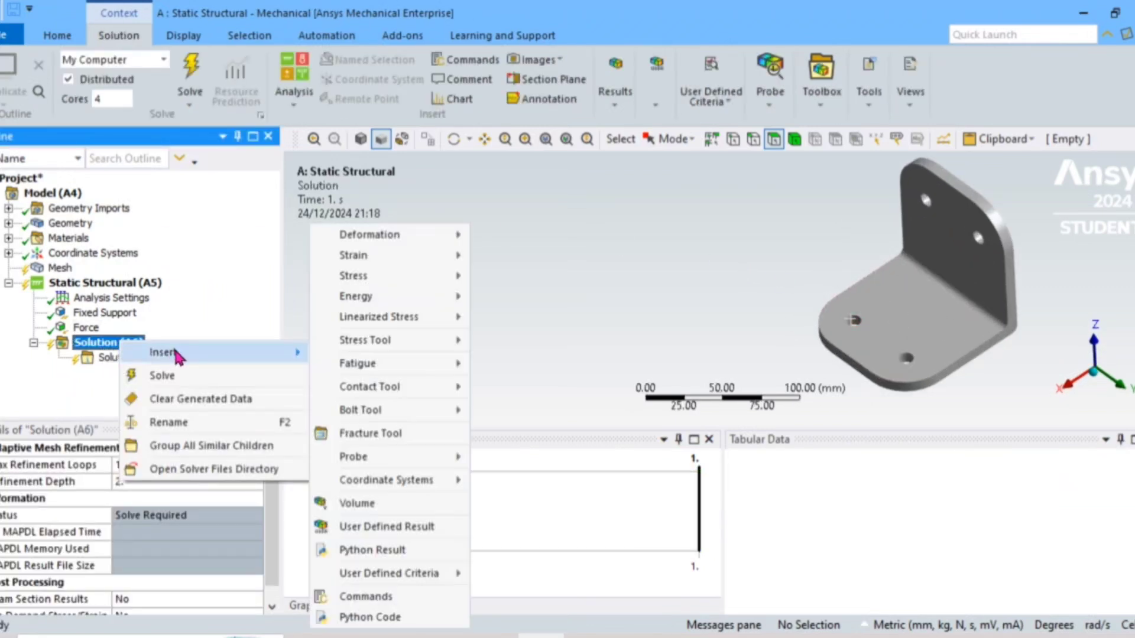
pyautogui.moveTo(369, 257)
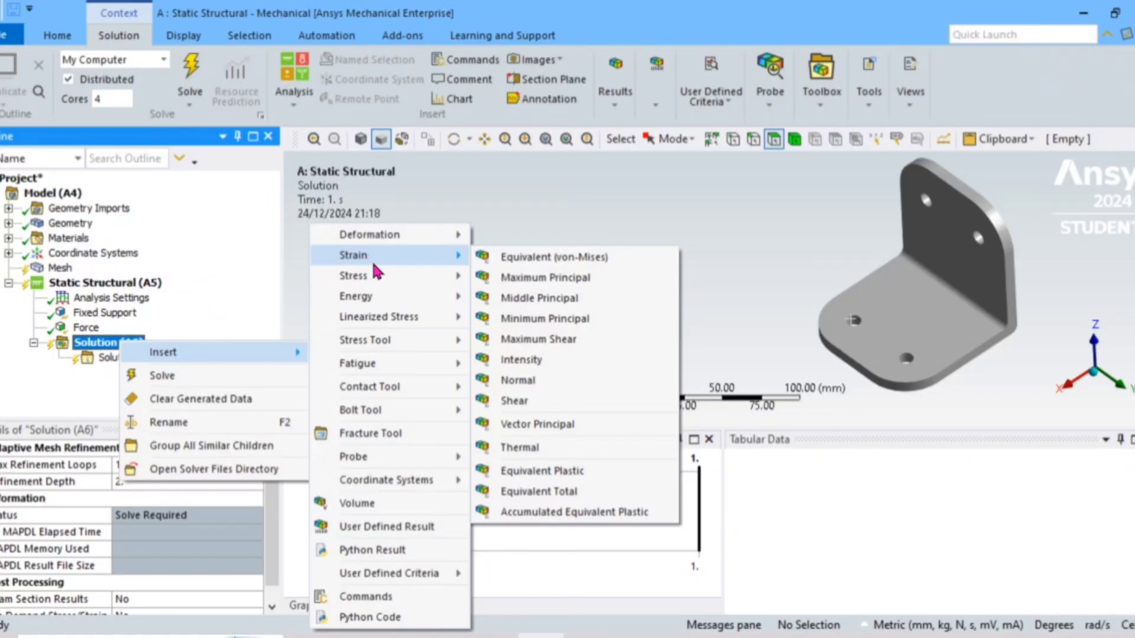
pyautogui.moveTo(381, 279)
pyautogui.click(550, 277)
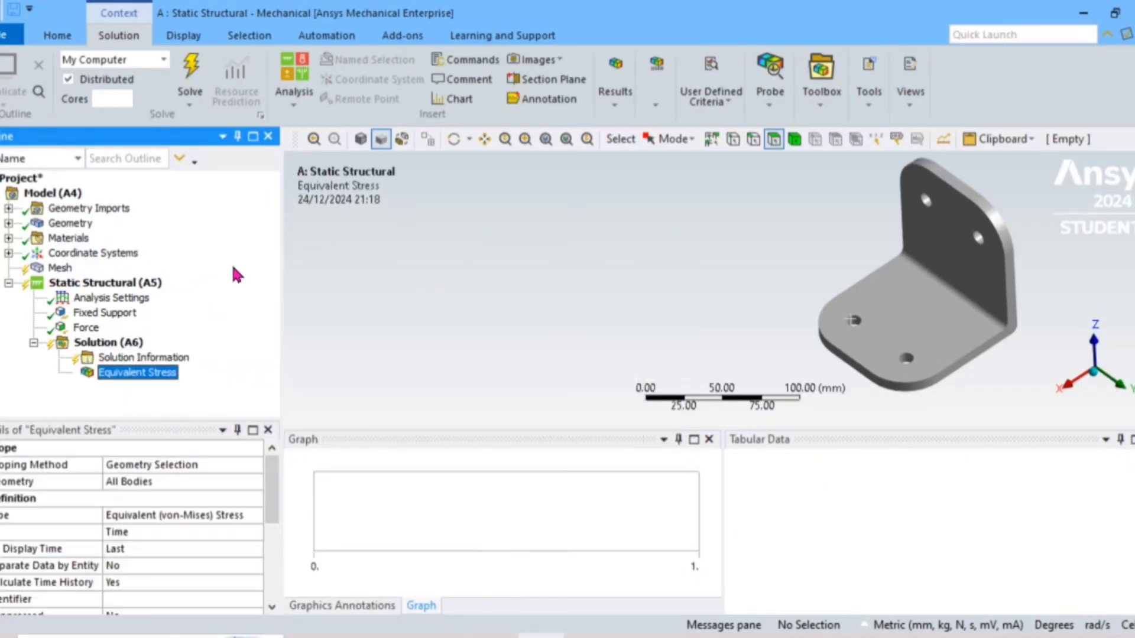
# Step: Insert a Total Deformation result under Solution and solve the analysis
pyautogui.click(119, 344)
pyautogui.rightClick(118, 346)
pyautogui.moveTo(178, 353)
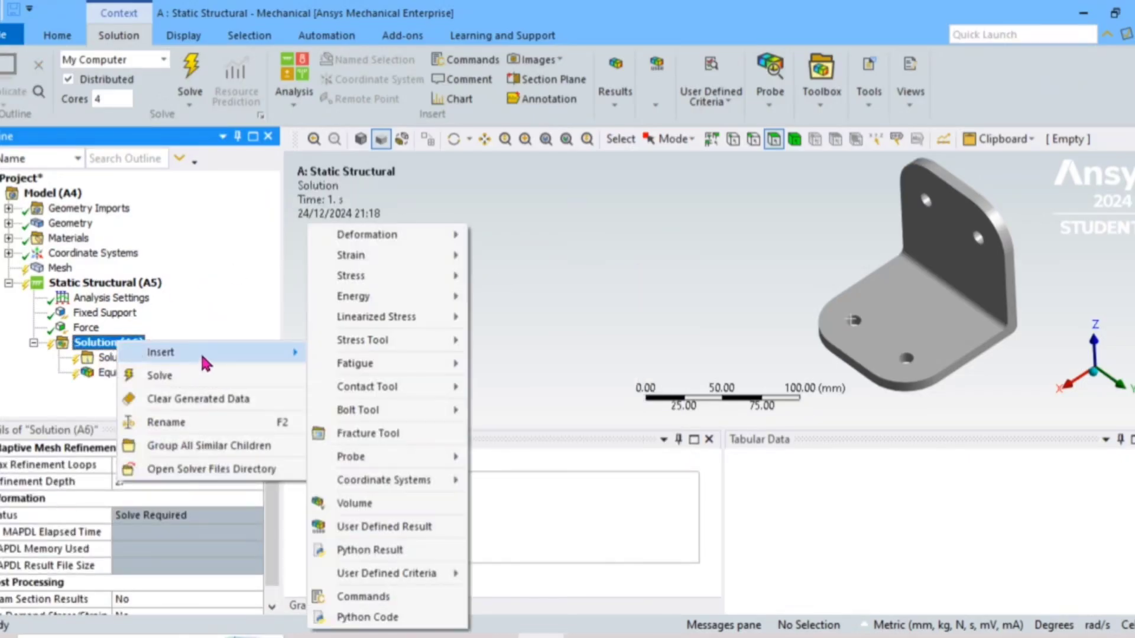
pyautogui.moveTo(399, 245)
pyautogui.click(508, 235)
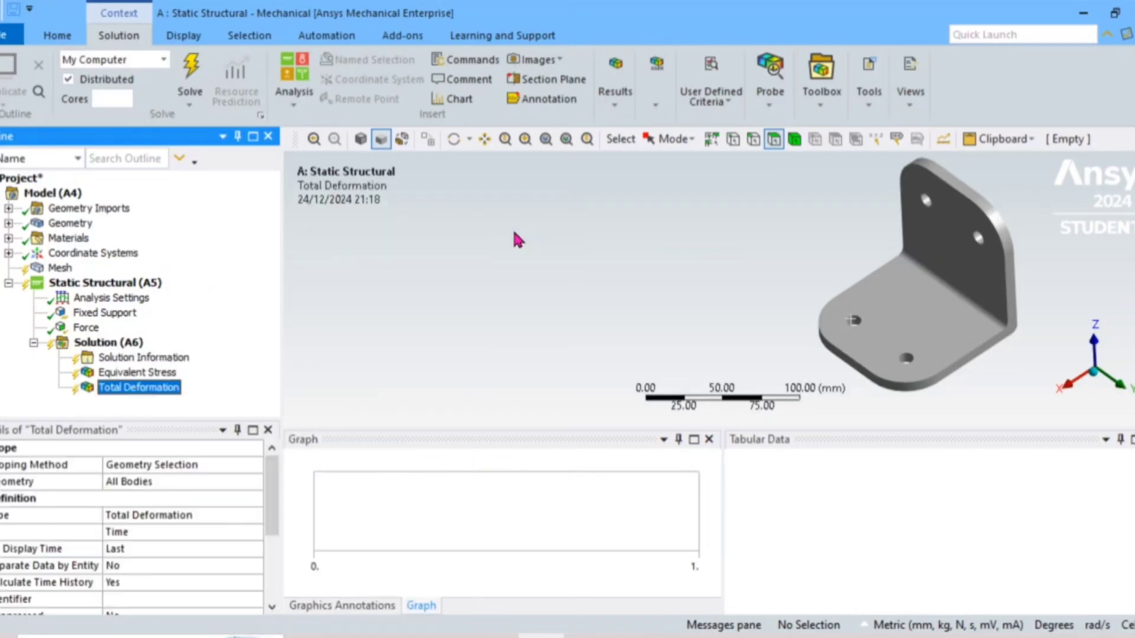
pyautogui.click(108, 344)
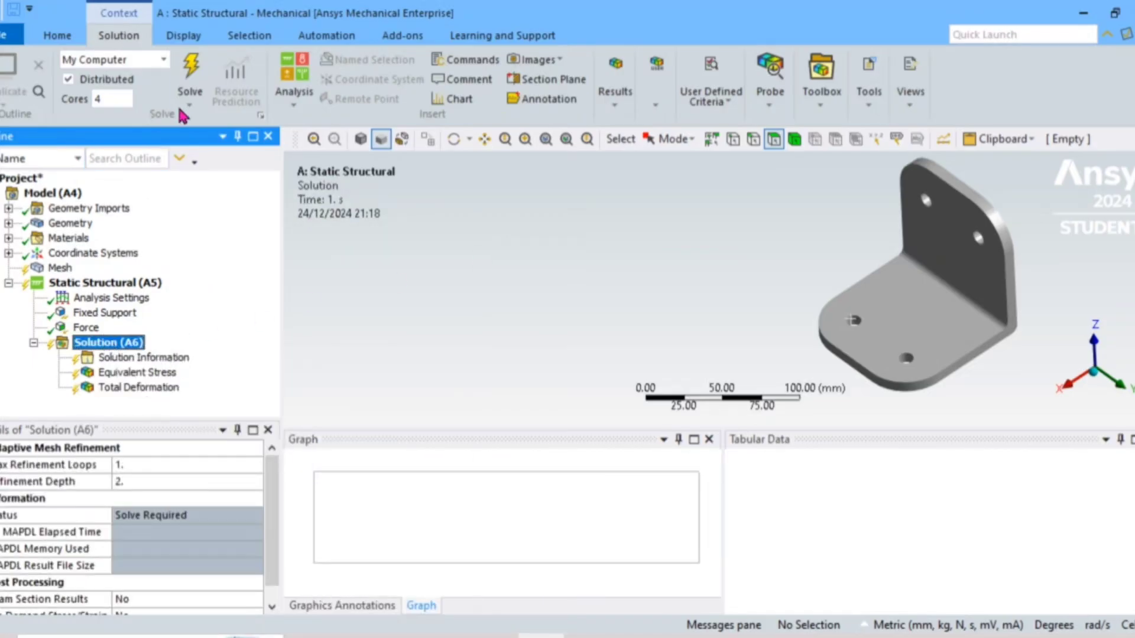
pyautogui.click(191, 74)
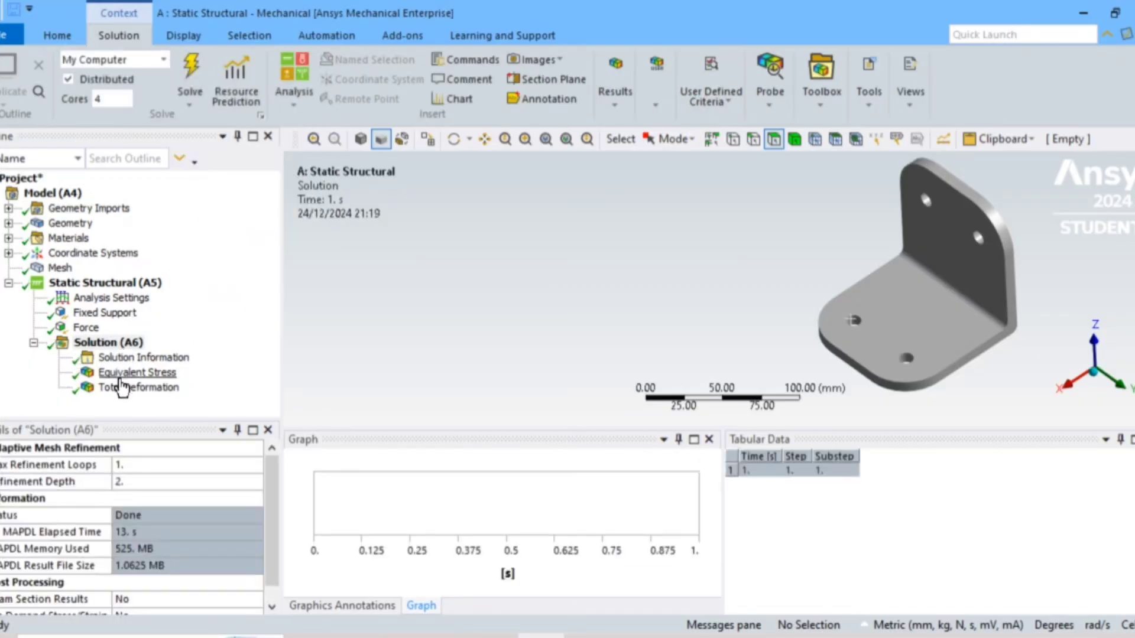
# Step: Display the Equivalent Stress result, play and pause its animation, and examine the stress distribution on the bracket
pyautogui.click(127, 373)
pyautogui.moveTo(622, 332); pyautogui.dragTo(675, 323, button='middle')
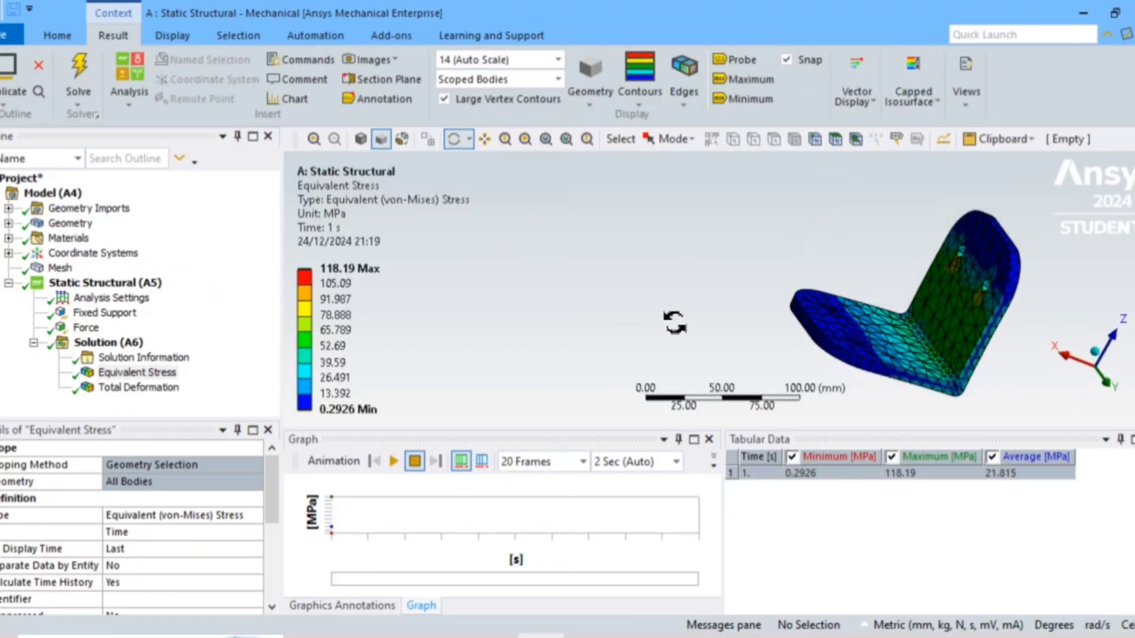
pyautogui.click(393, 461)
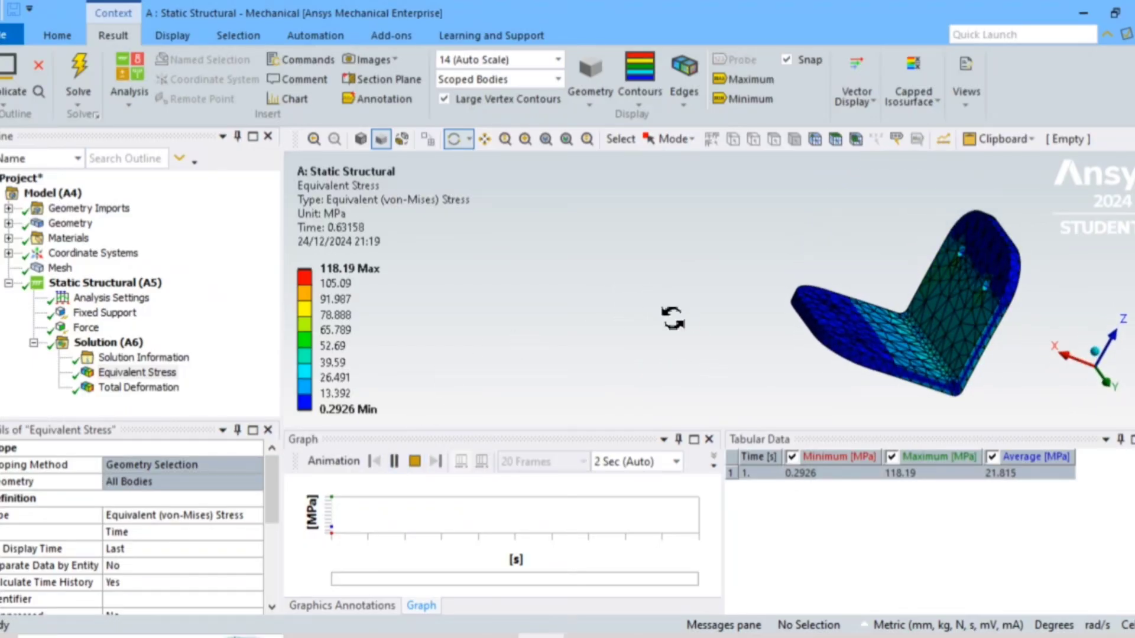
pyautogui.click(394, 461)
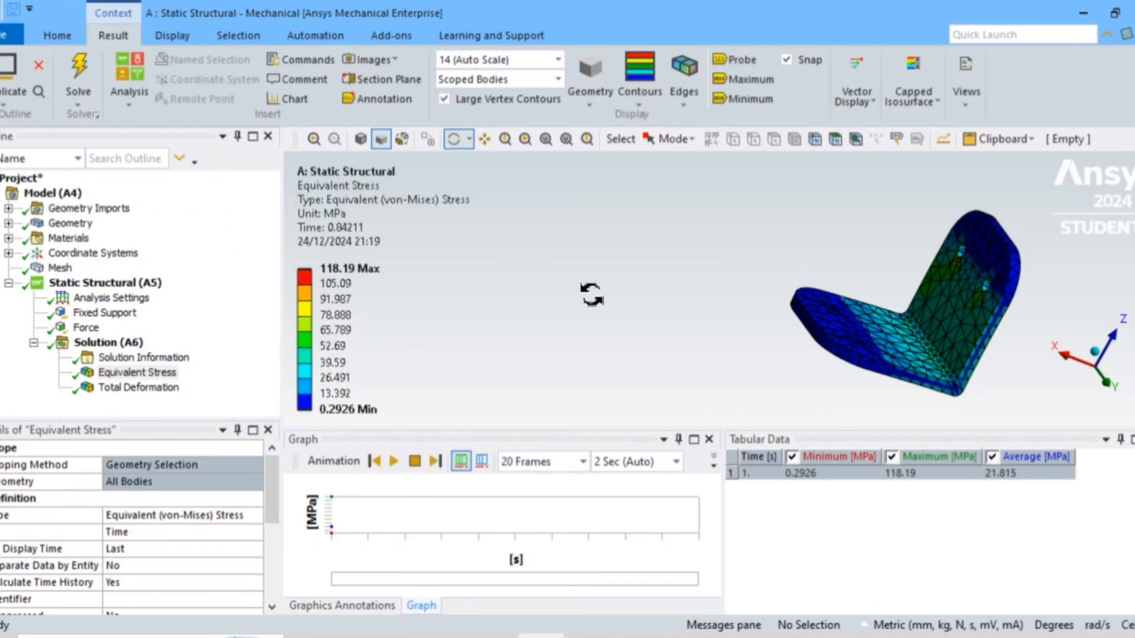
pyautogui.moveTo(431, 291); pyautogui.dragTo(387, 309)
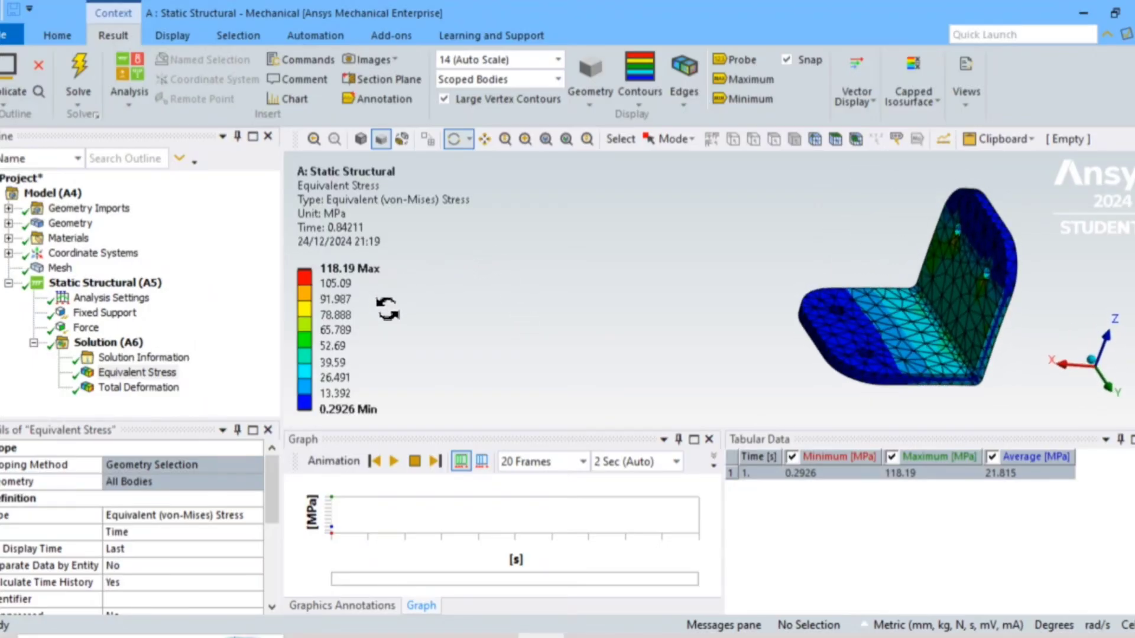
# Step: Examine the Total Deformation result from several angles, then return to the Equivalent Stress result
pyautogui.click(123, 390)
pyautogui.moveTo(491, 365); pyautogui.dragTo(1029, 304)
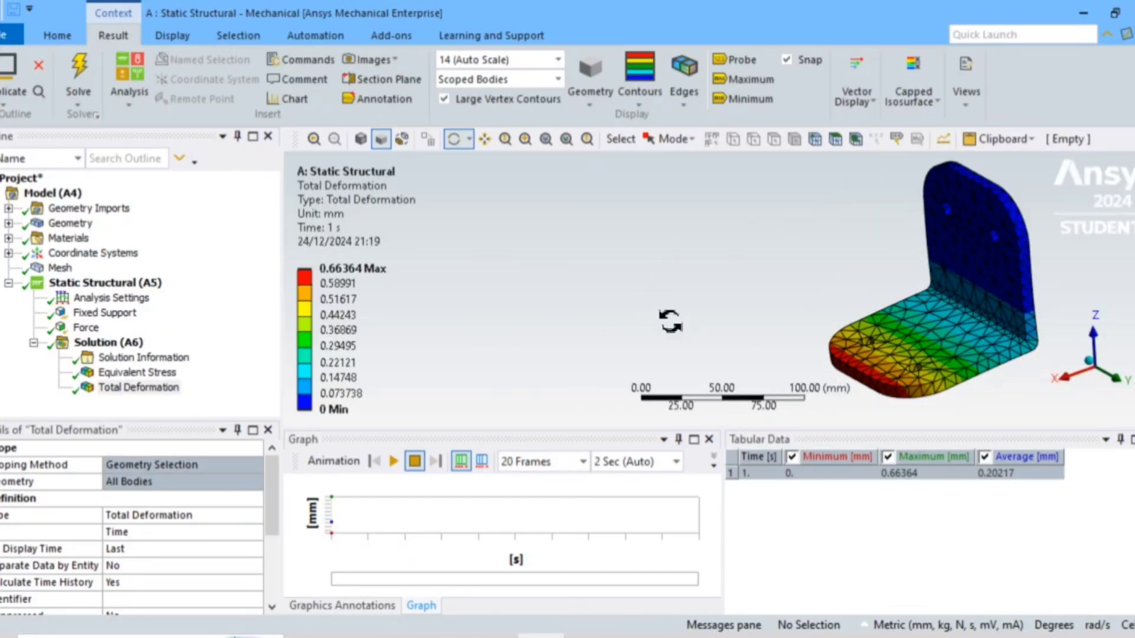
pyautogui.scroll(-8, 649, 307)
pyautogui.scroll(7, 1029, 295)
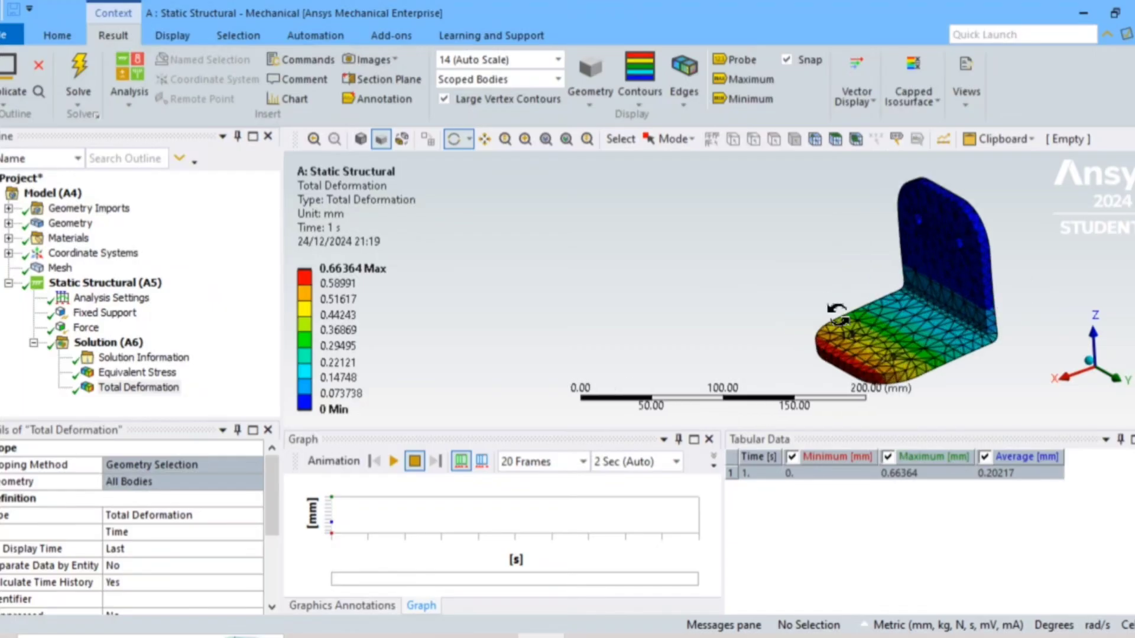
pyautogui.moveTo(669, 308); pyautogui.dragTo(755, 254)
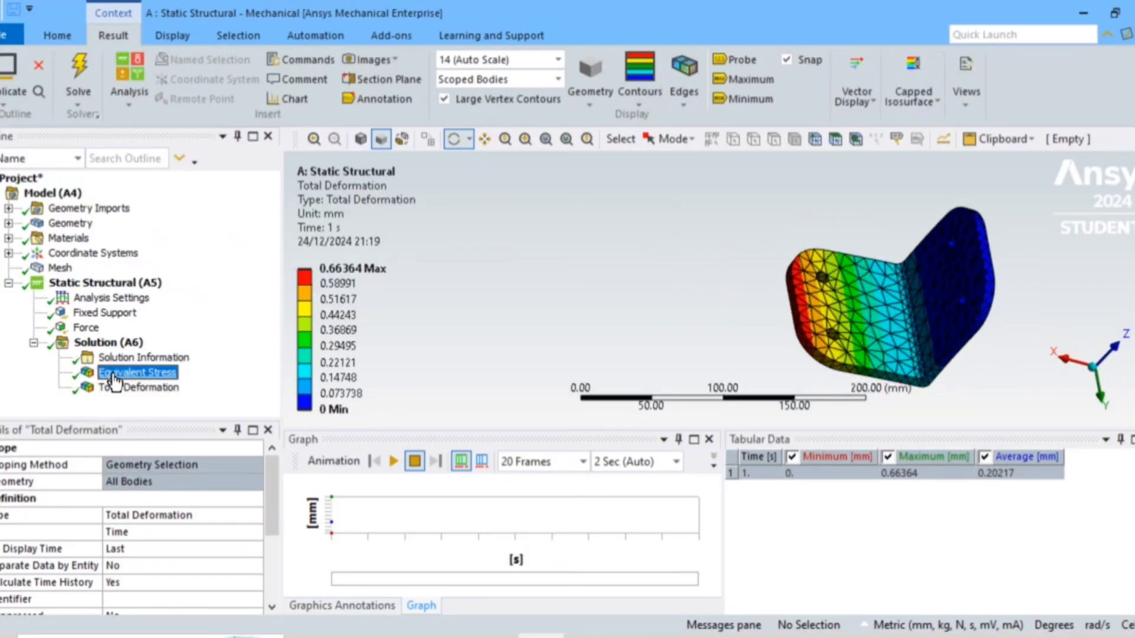
pyautogui.click(138, 372)
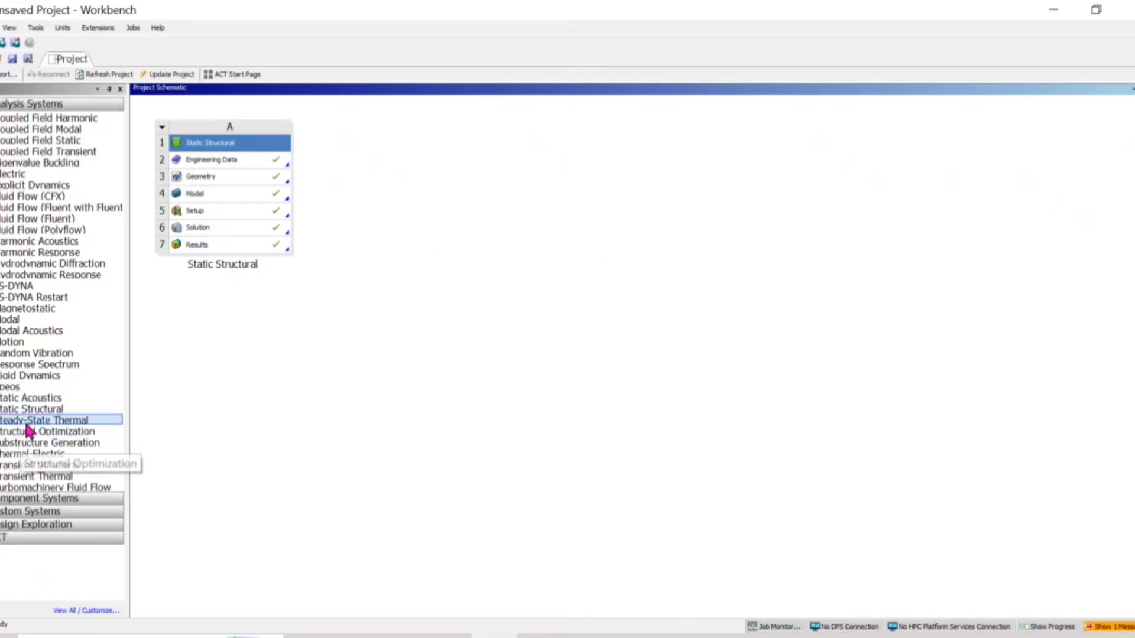
# Step: Switch to Workbench and add a second, standalone Static Structural system beside the first in the Project Schematic
pyautogui.moveTo(30, 410); pyautogui.dragTo(383, 170)
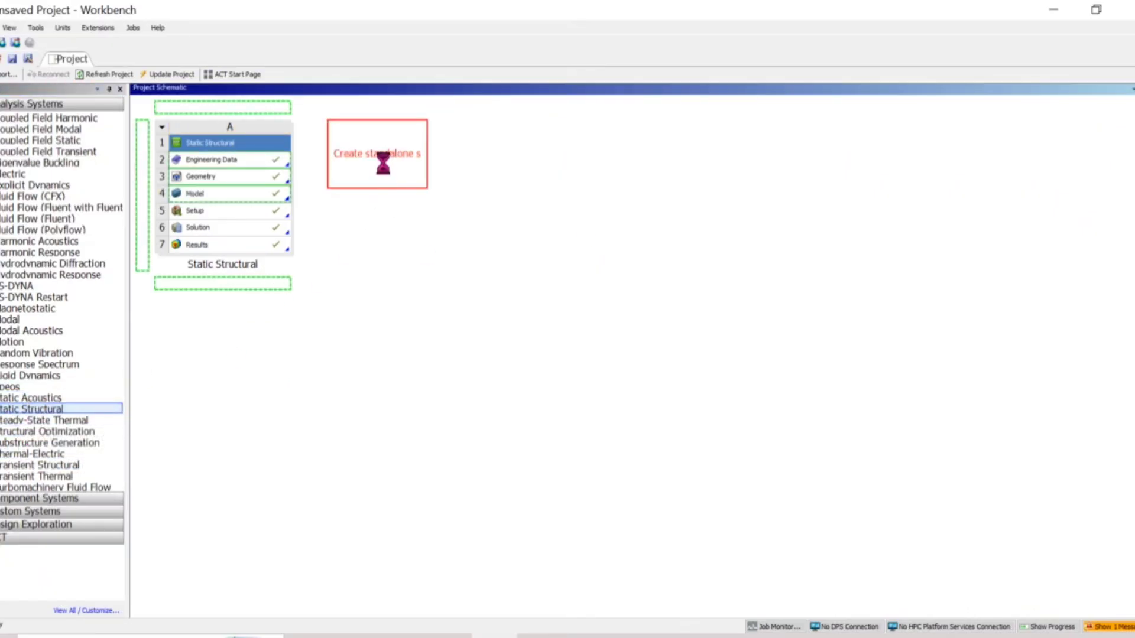
# Step: Import BRACKECT_WIT_STIFFNER.igs as the geometry of the second Static Structural system and open its model in Mechanical
pyautogui.rightClick(381, 180)
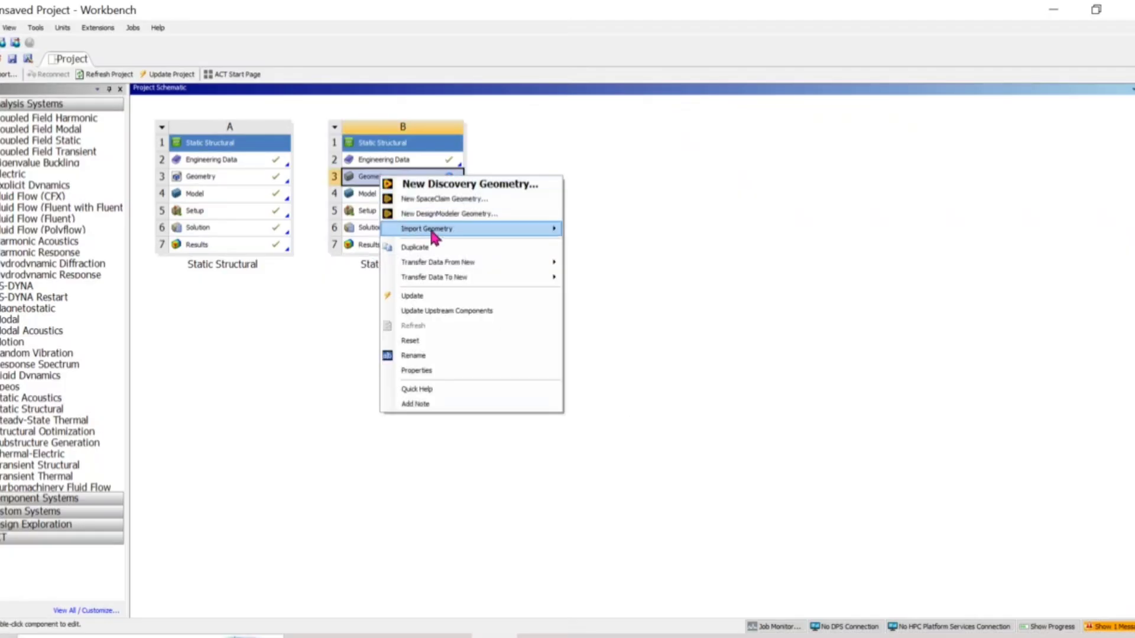
pyautogui.moveTo(546, 229)
pyautogui.click(588, 231)
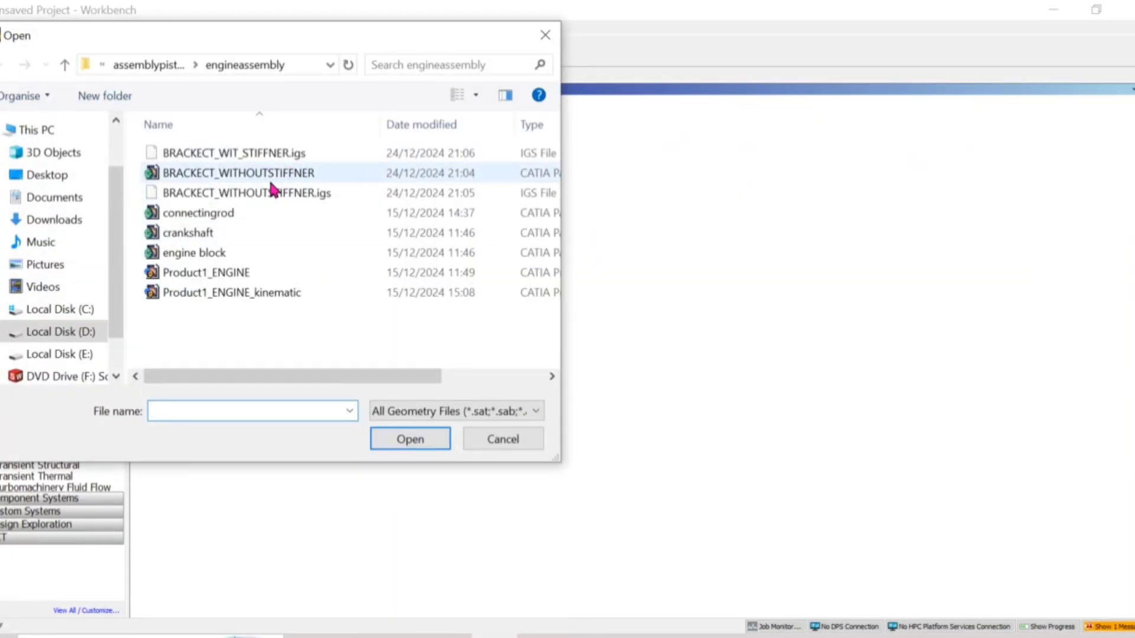
pyautogui.click(273, 157)
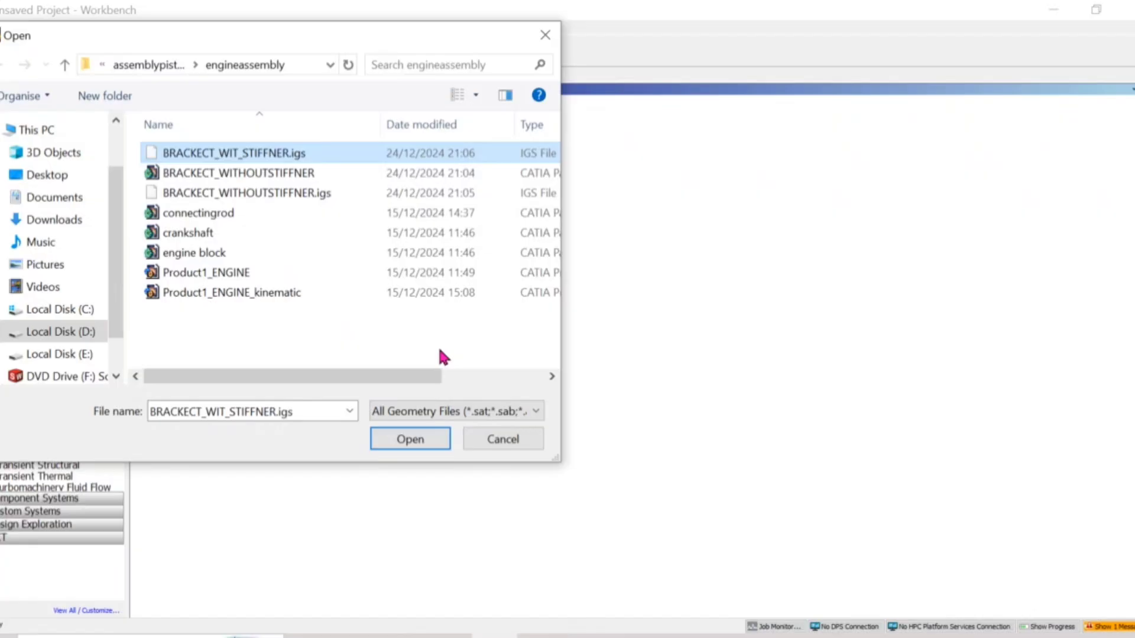
pyautogui.click(421, 441)
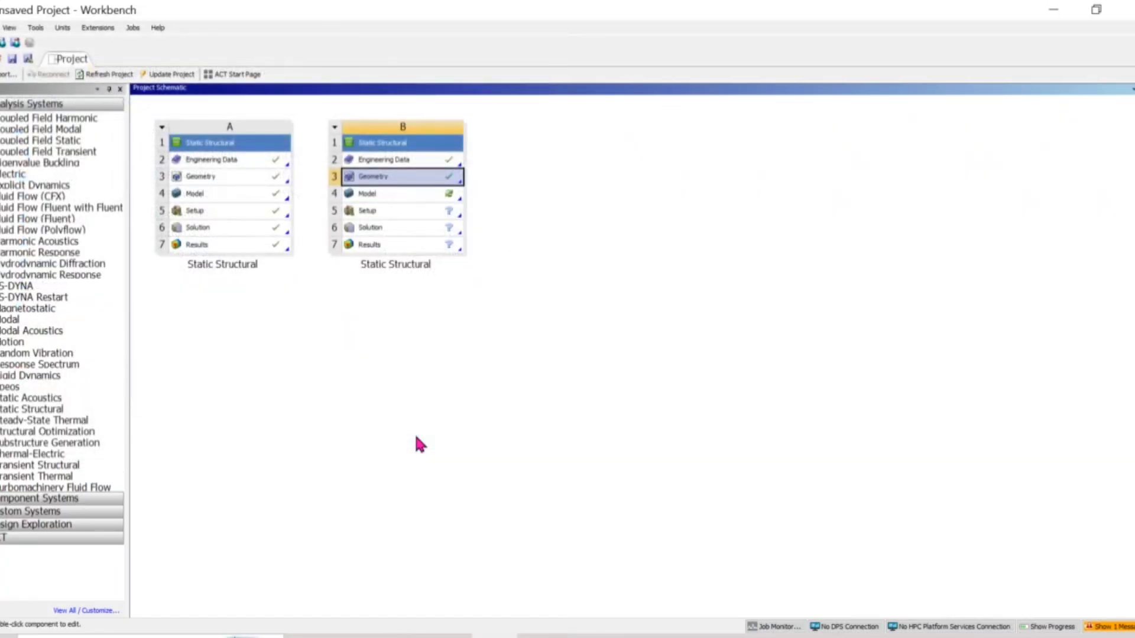
pyautogui.doubleClick(396, 195)
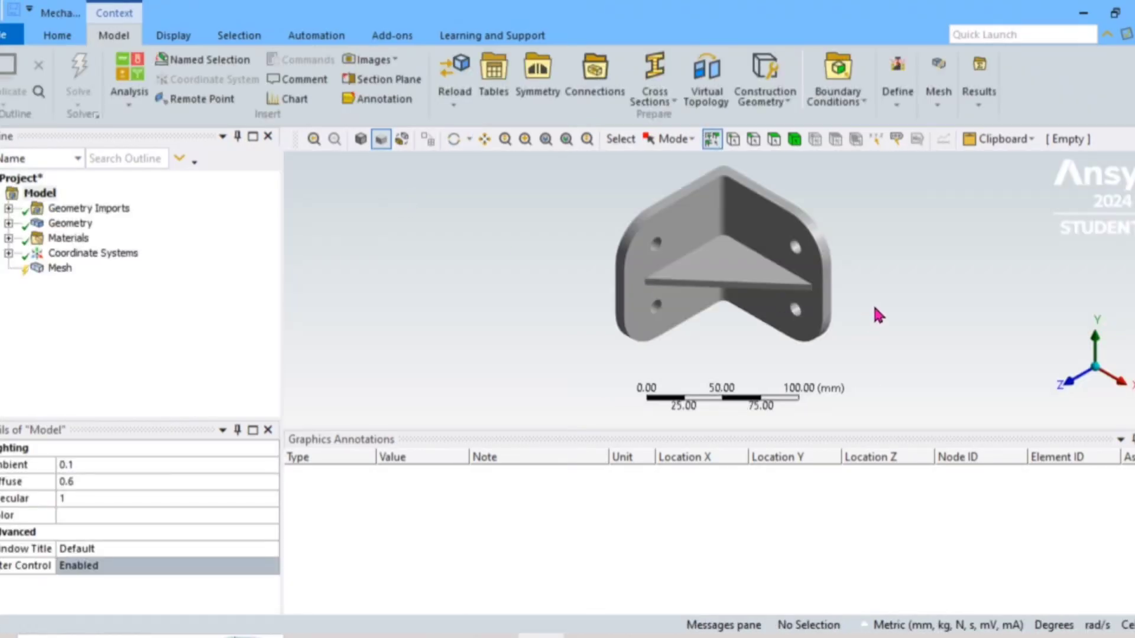
# Step: Inspect the stiffened bracket from several sides and insert a Fixed Support in the static structural analysis
pyautogui.moveTo(972, 382); pyautogui.dragTo(936, 351, button='middle')
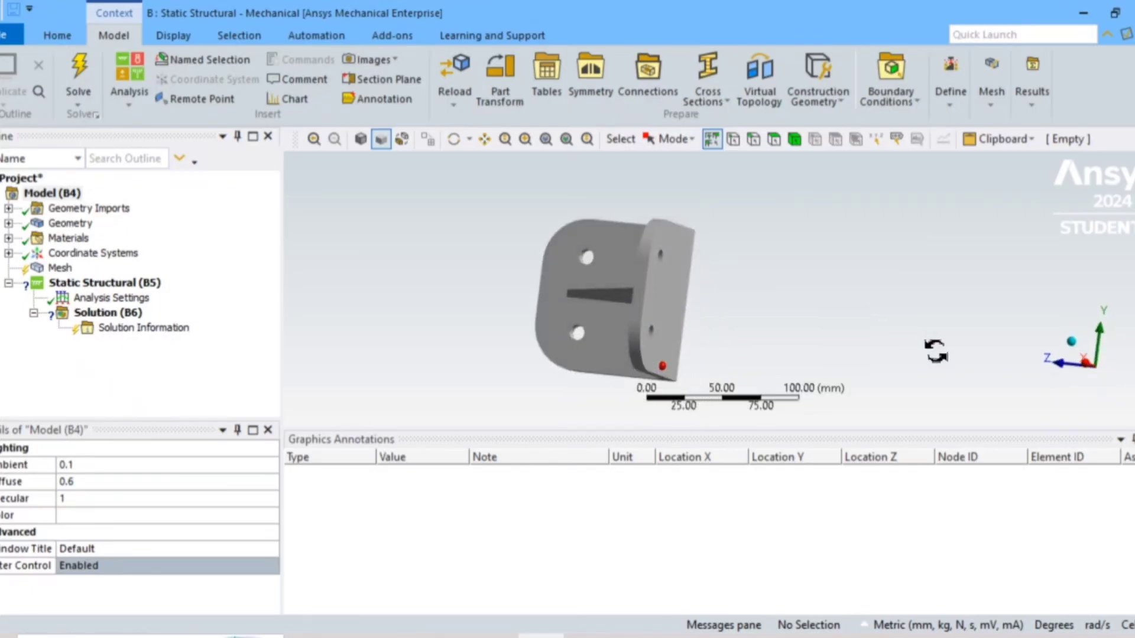
pyautogui.moveTo(601, 396); pyautogui.dragTo(529, 316, button='middle')
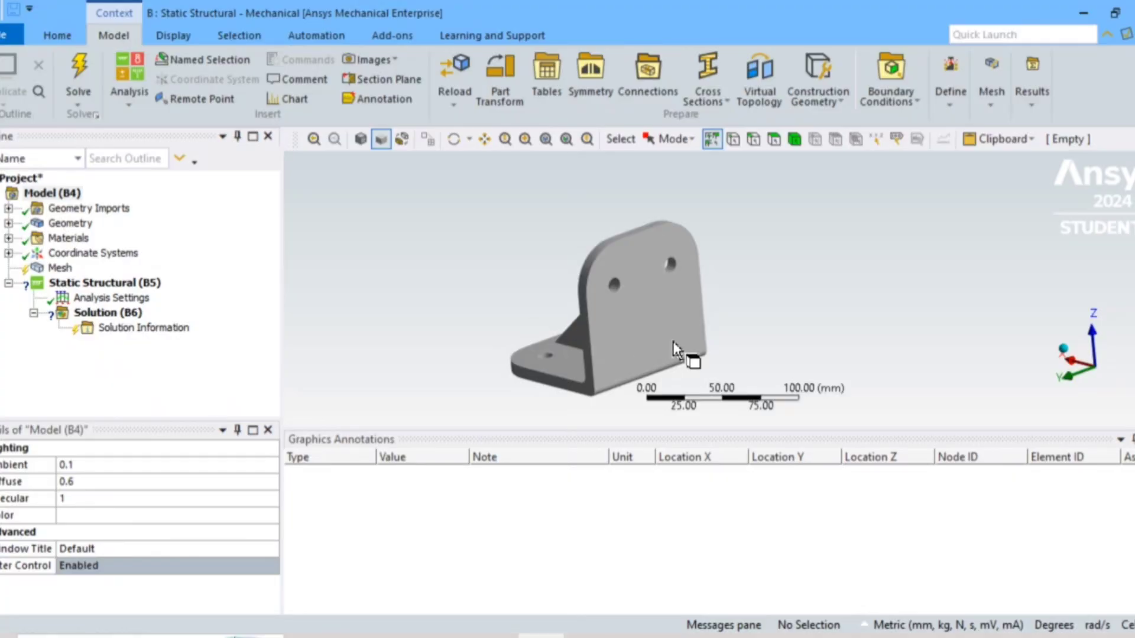
pyautogui.scroll(3, 672, 341)
pyautogui.click(124, 297)
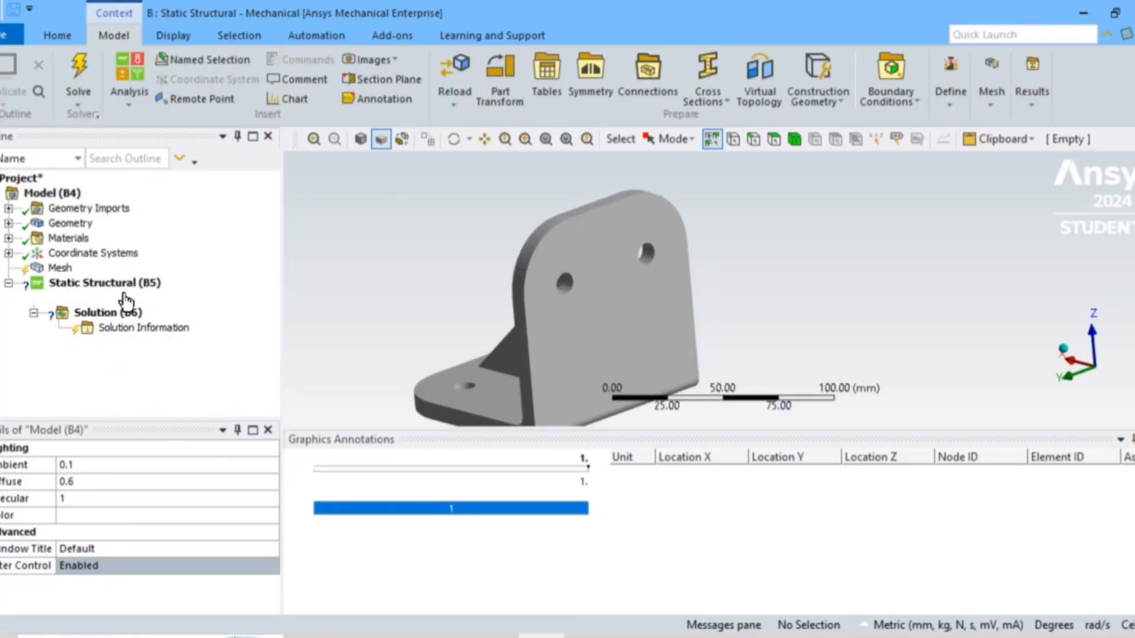
pyautogui.rightClick(125, 298)
pyautogui.moveTo(167, 306)
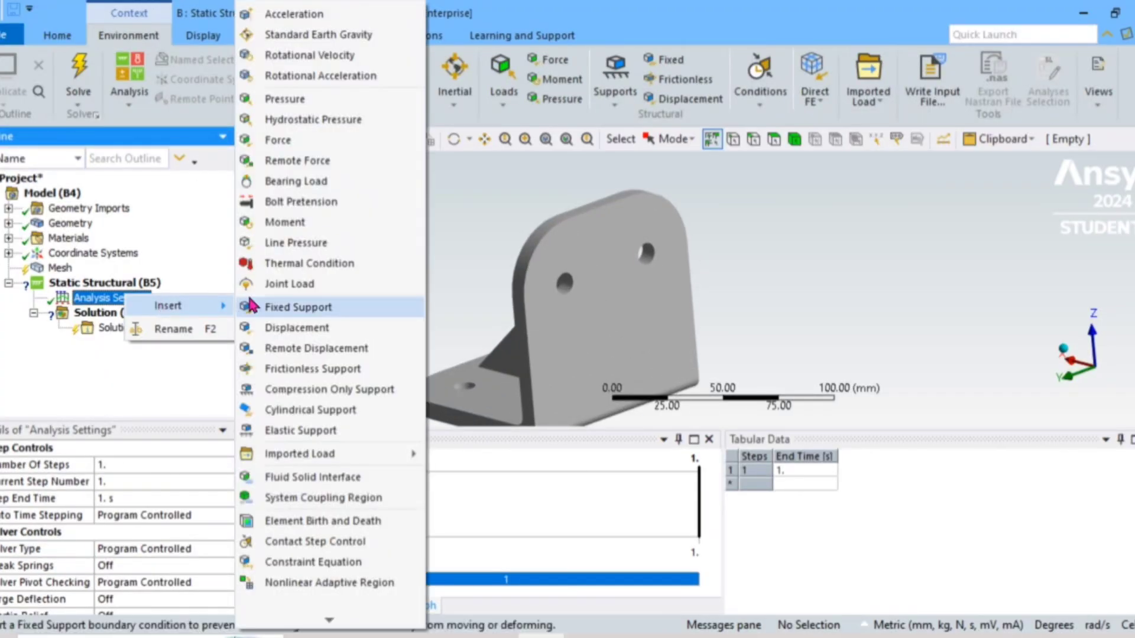
pyautogui.click(298, 307)
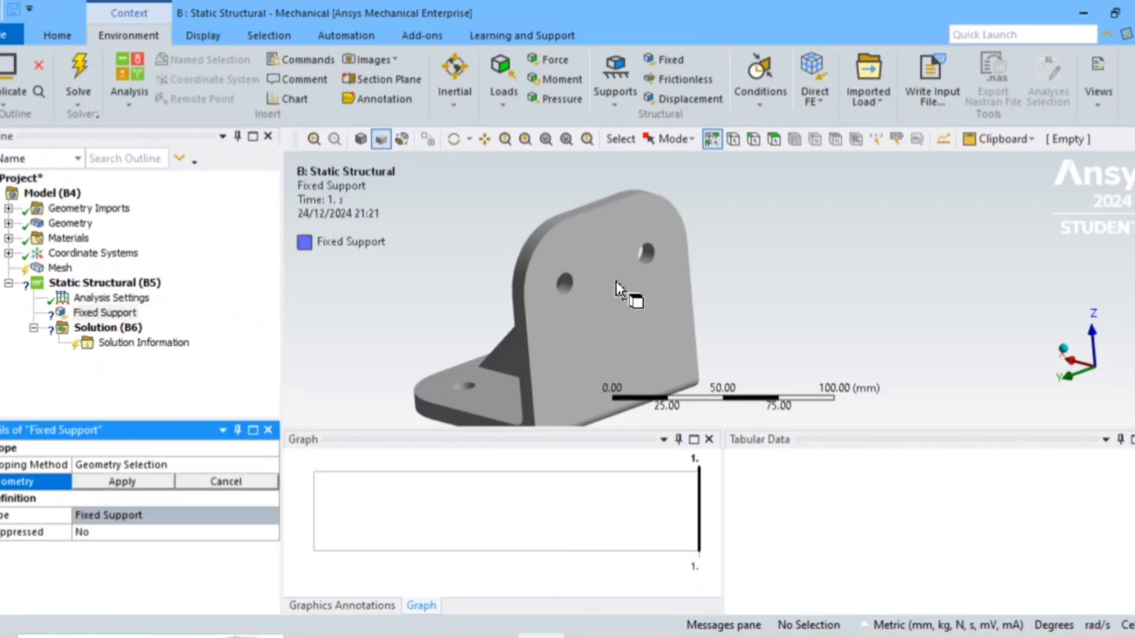
# Step: Apply the Fixed Support to the cylindrical faces of the two holes in the bracket's upright plate
pyautogui.click(773, 139)
pyautogui.click(565, 287)
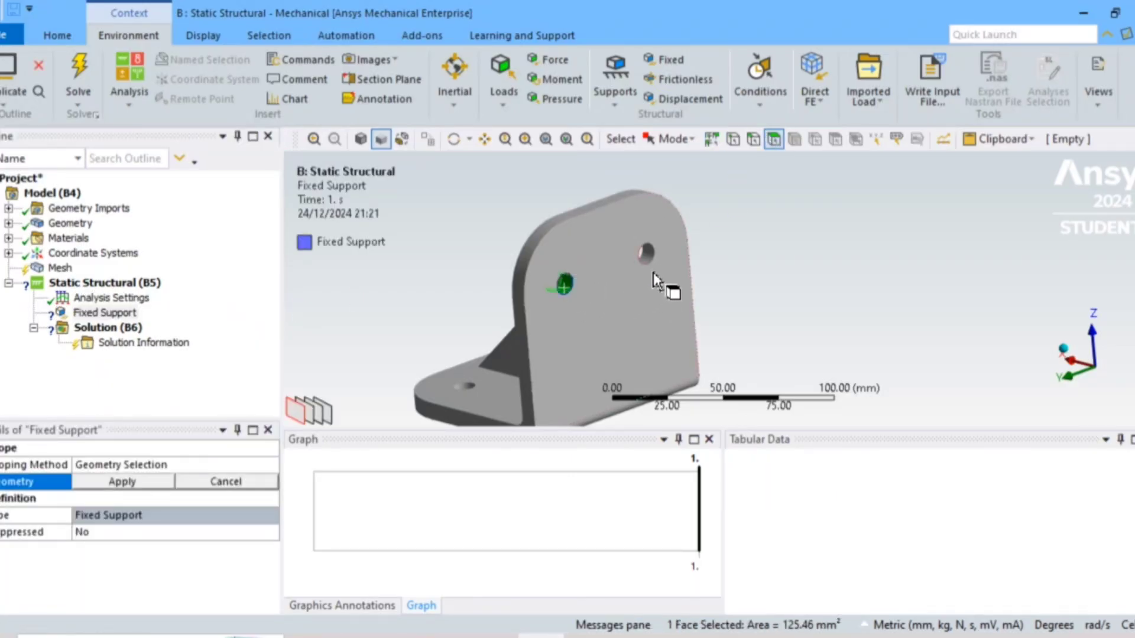
pyautogui.keyDown('ctrl'); pyautogui.click(649, 259); pyautogui.keyUp('ctrl')
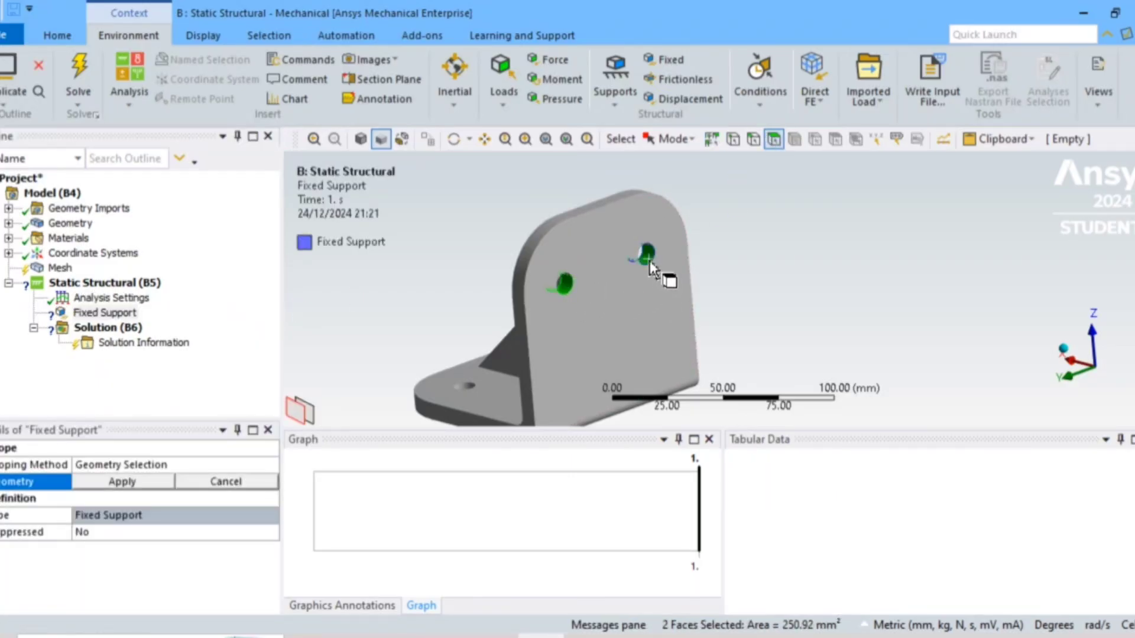
pyautogui.click(130, 467)
pyautogui.click(124, 481)
pyautogui.click(117, 483)
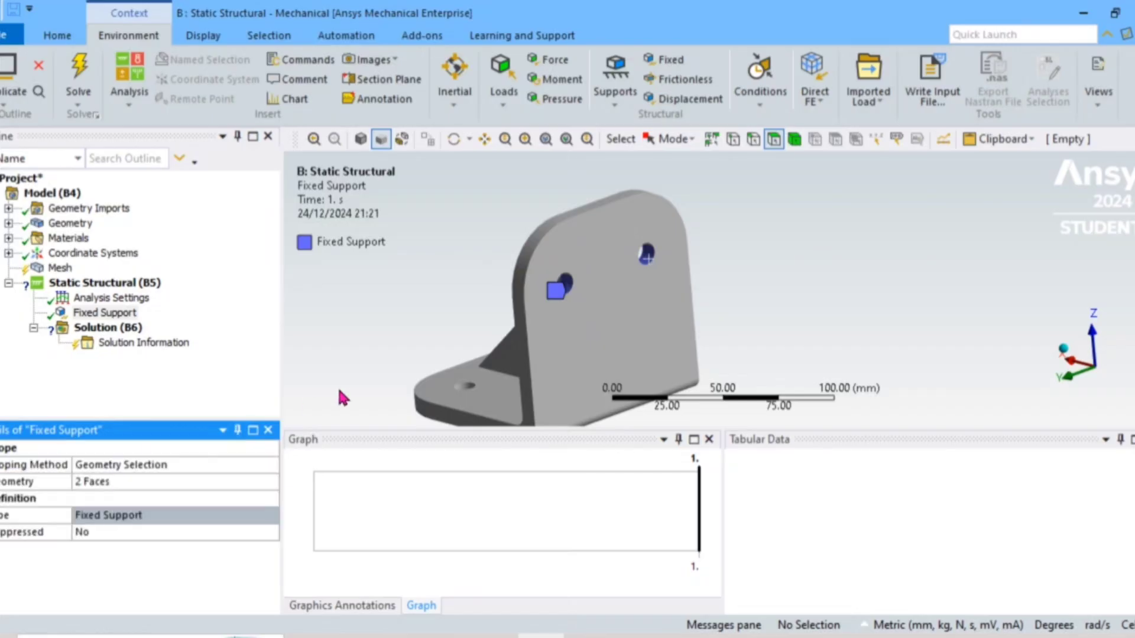
# Step: Insert a Force load and select the cylindrical faces of the two holes in the bracket's horizontal plate
pyautogui.click(105, 314)
pyautogui.rightClick(97, 313)
pyautogui.moveTo(138, 323)
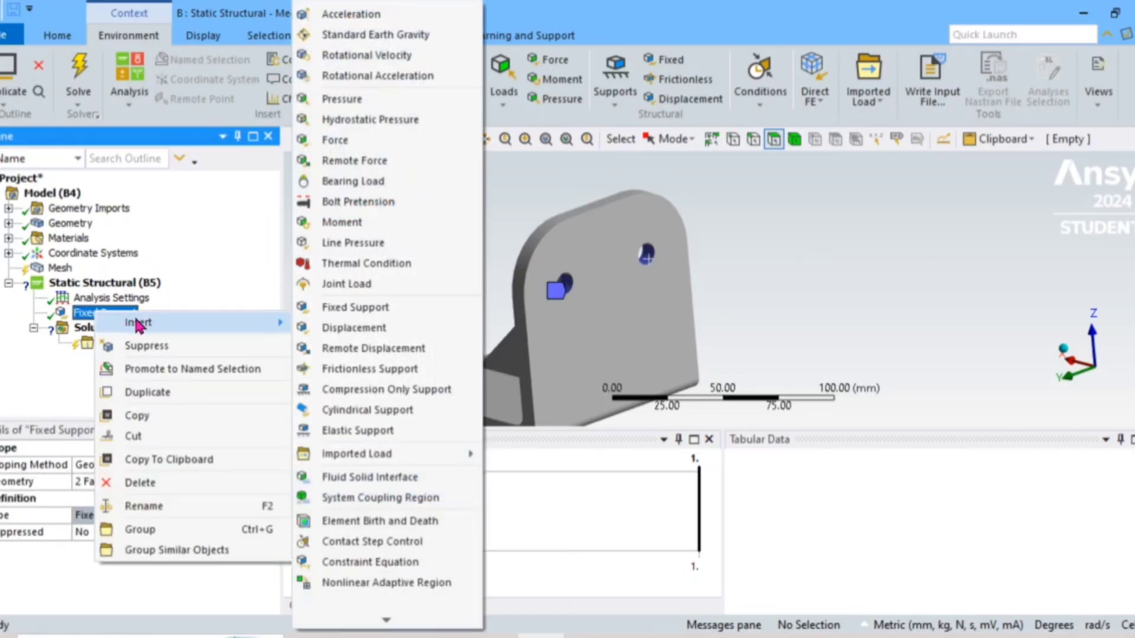
pyautogui.click(367, 140)
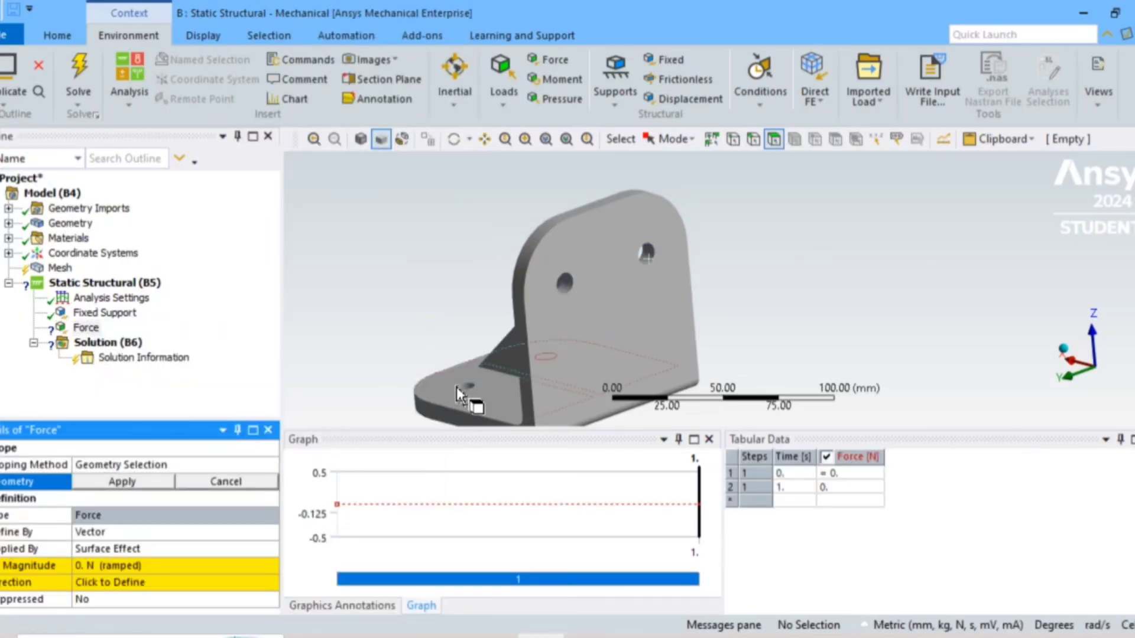
pyautogui.rightClick(397, 320)
pyautogui.moveTo(374, 292); pyautogui.dragTo(414, 337, button='middle')
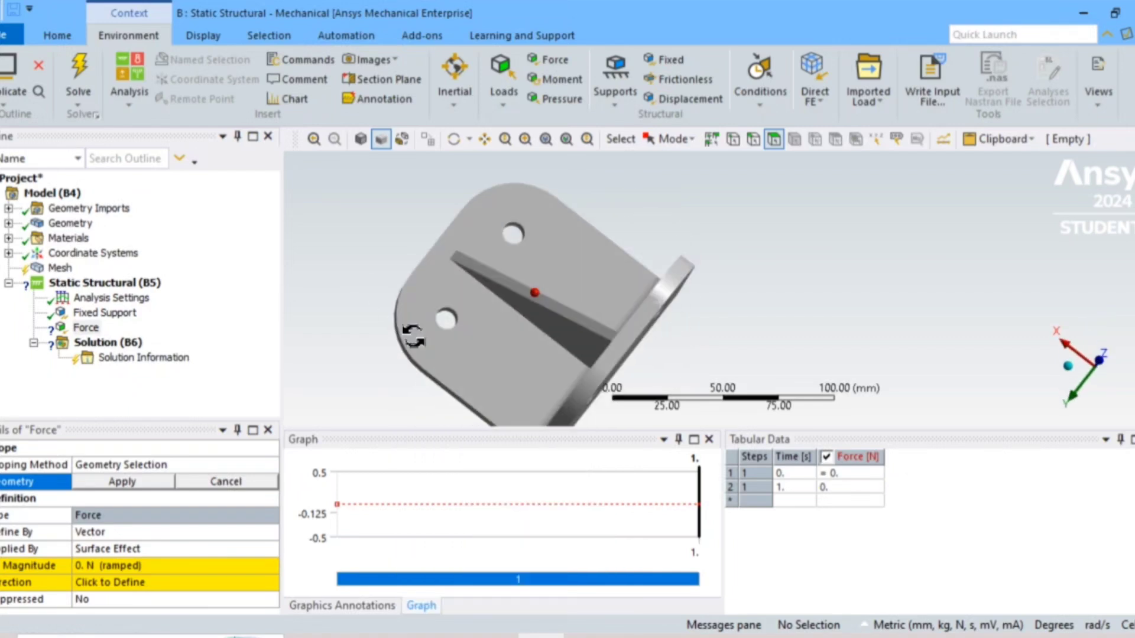
pyautogui.moveTo(460, 386); pyautogui.dragTo(470, 248, button='middle')
pyautogui.click(446, 332)
pyautogui.keyDown('ctrl'); pyautogui.click(502, 228); pyautogui.keyUp('ctrl')
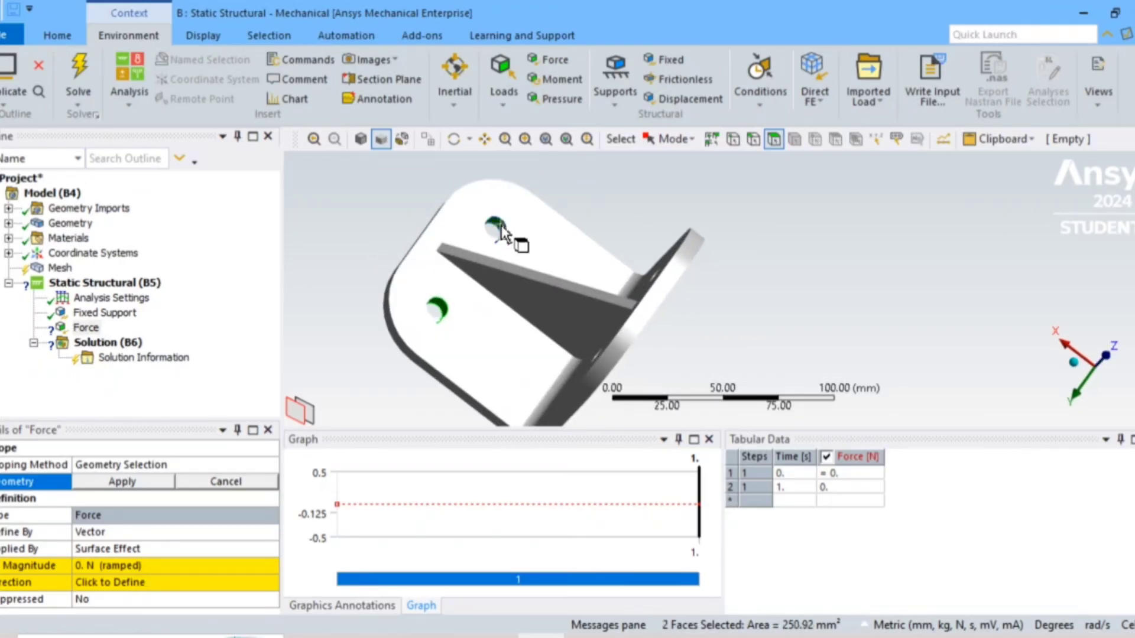
# Step: Define the force by components with a Z component of -1000 N and apply it to the two selected hole faces
pyautogui.click(119, 535)
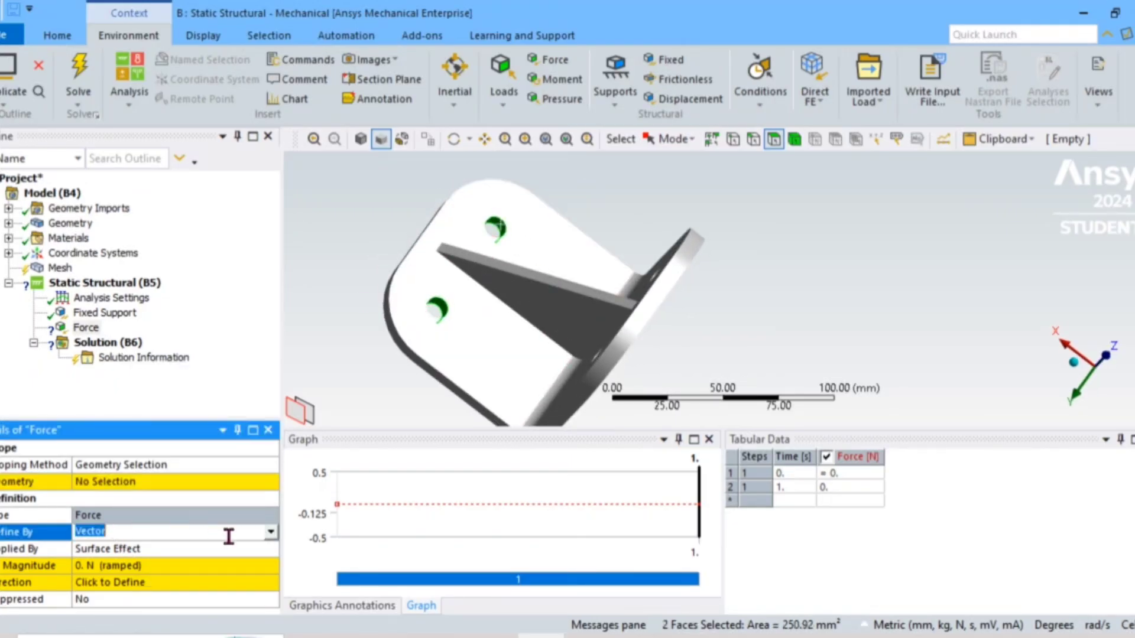
pyautogui.click(273, 534)
pyautogui.click(172, 544)
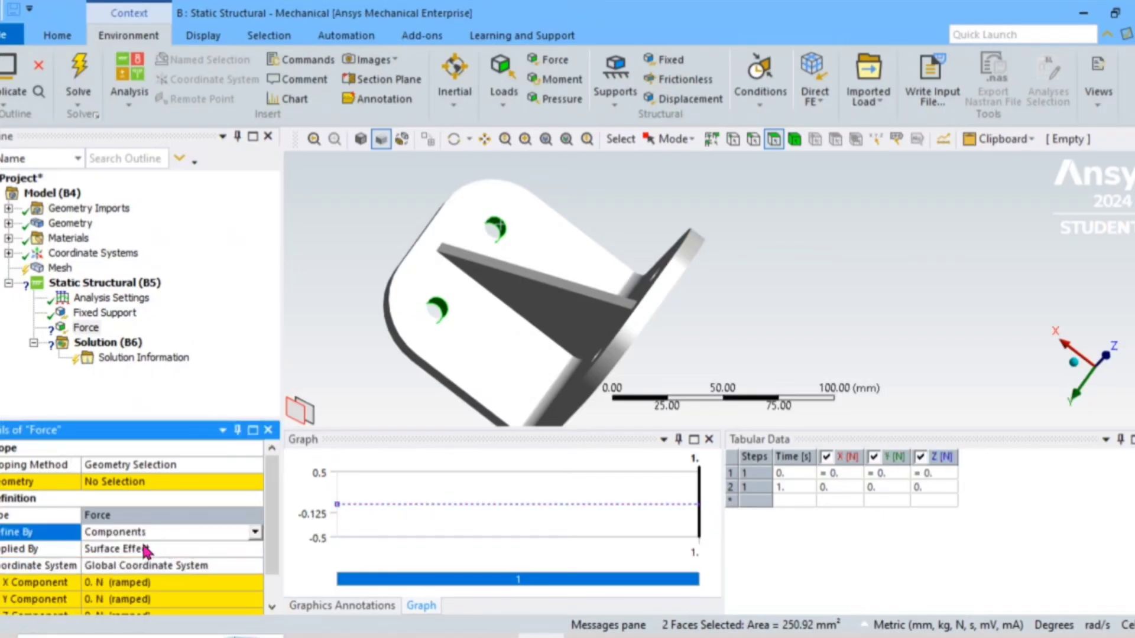
pyautogui.scroll(-1, 130, 561)
pyautogui.click(152, 583)
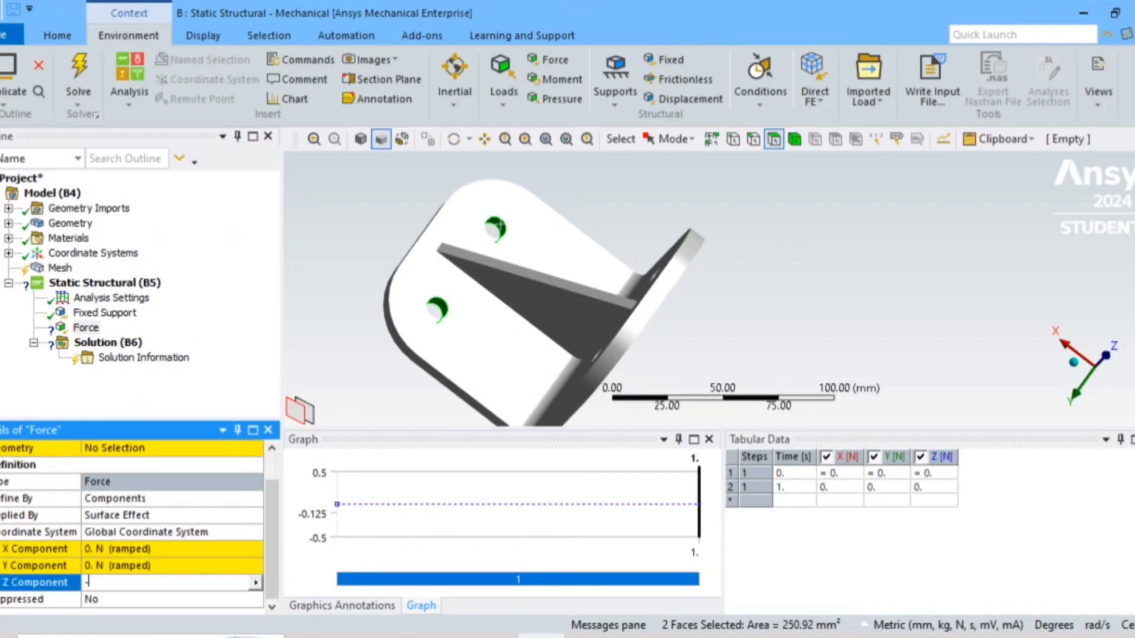
pyautogui.write('-1000')
pyautogui.press('Return')
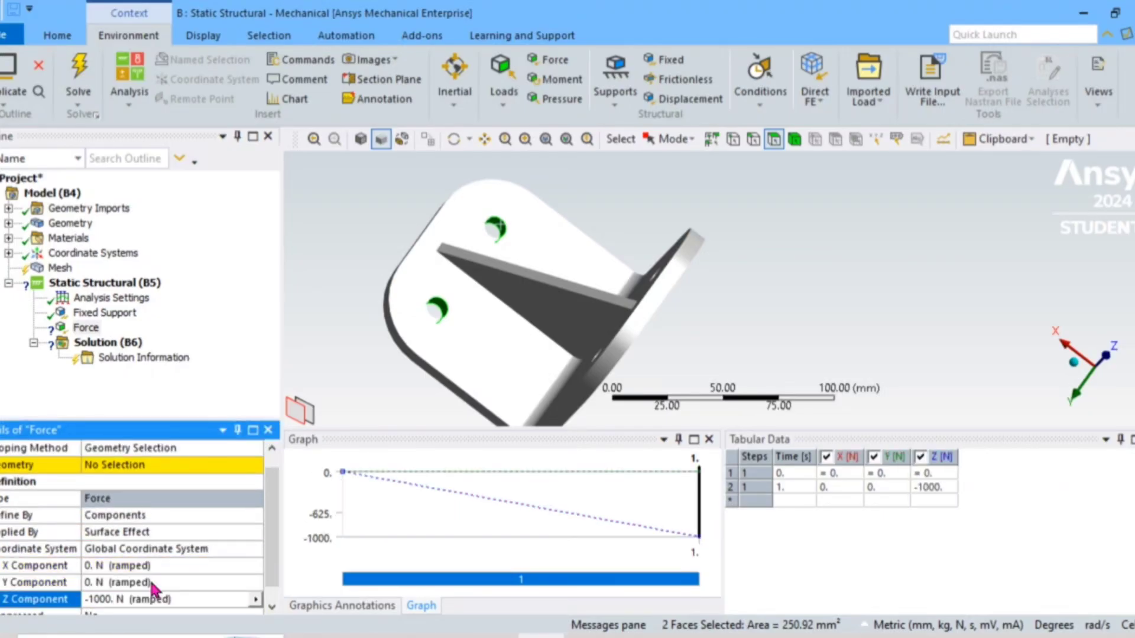
pyautogui.click(101, 467)
pyautogui.click(126, 465)
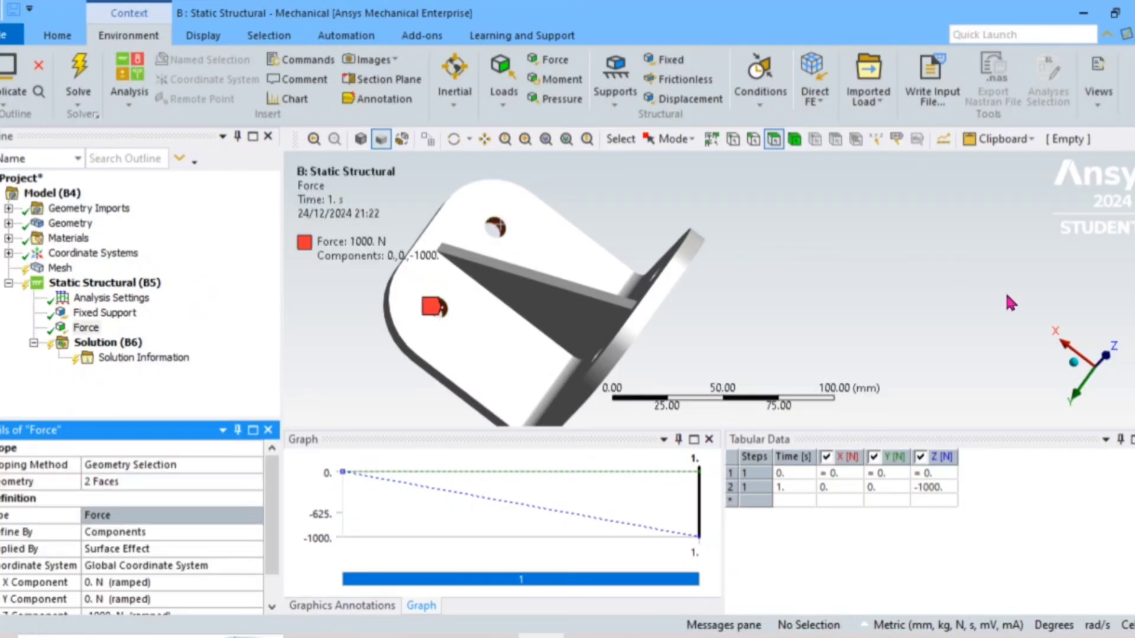
# Step: Insert a Total Deformation result under Solution for the stiffened bracket
pyautogui.moveTo(786, 353); pyautogui.dragTo(1011, 303, button='middle')
pyautogui.moveTo(734, 310); pyautogui.dragTo(592, 307, button='middle')
pyautogui.click(107, 343)
pyautogui.rightClick(111, 341)
pyautogui.moveTo(152, 350)
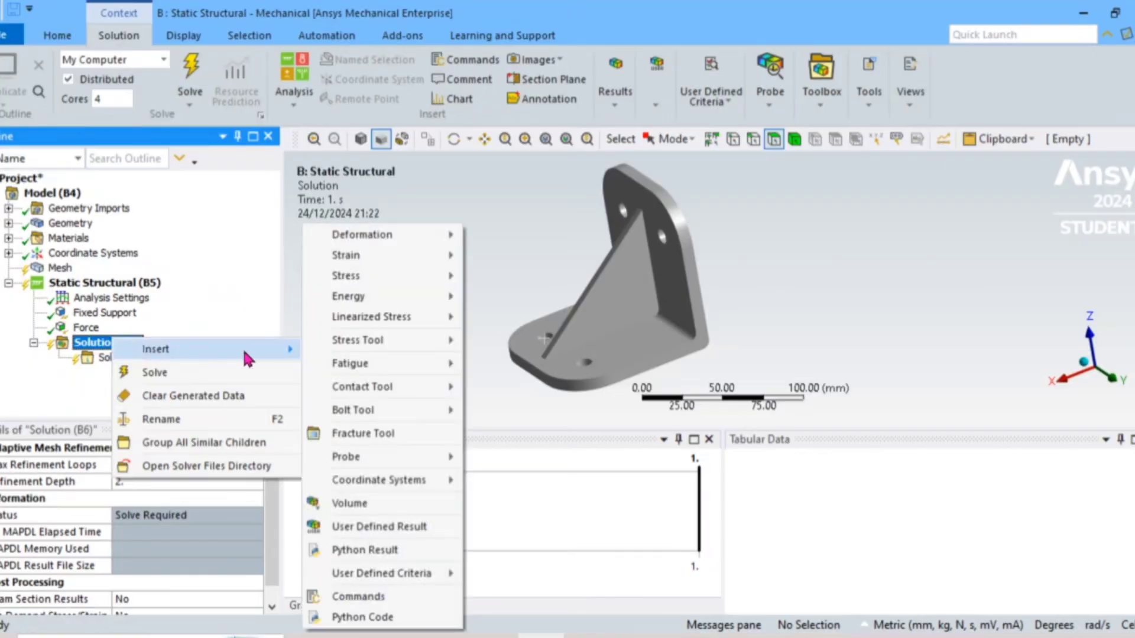
pyautogui.click(496, 236)
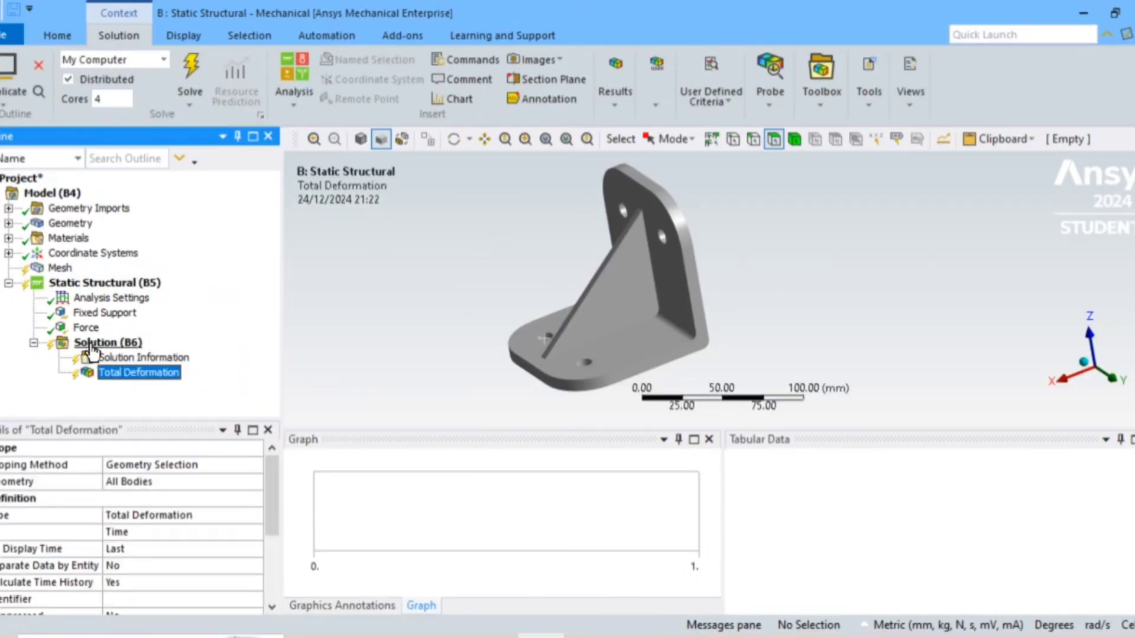
# Step: Add an Equivalent (von-Mises) stress result under Solution and solve the analysis
pyautogui.rightClick(94, 343)
pyautogui.moveTo(249, 354)
pyautogui.moveTo(353, 280)
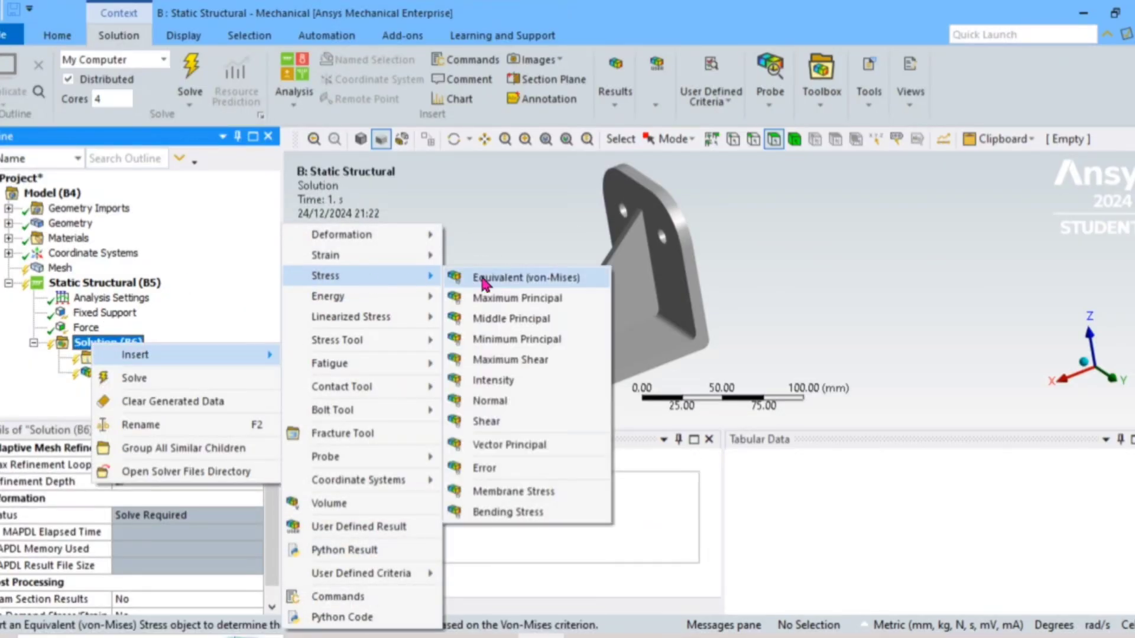
pyautogui.click(508, 278)
pyautogui.click(121, 342)
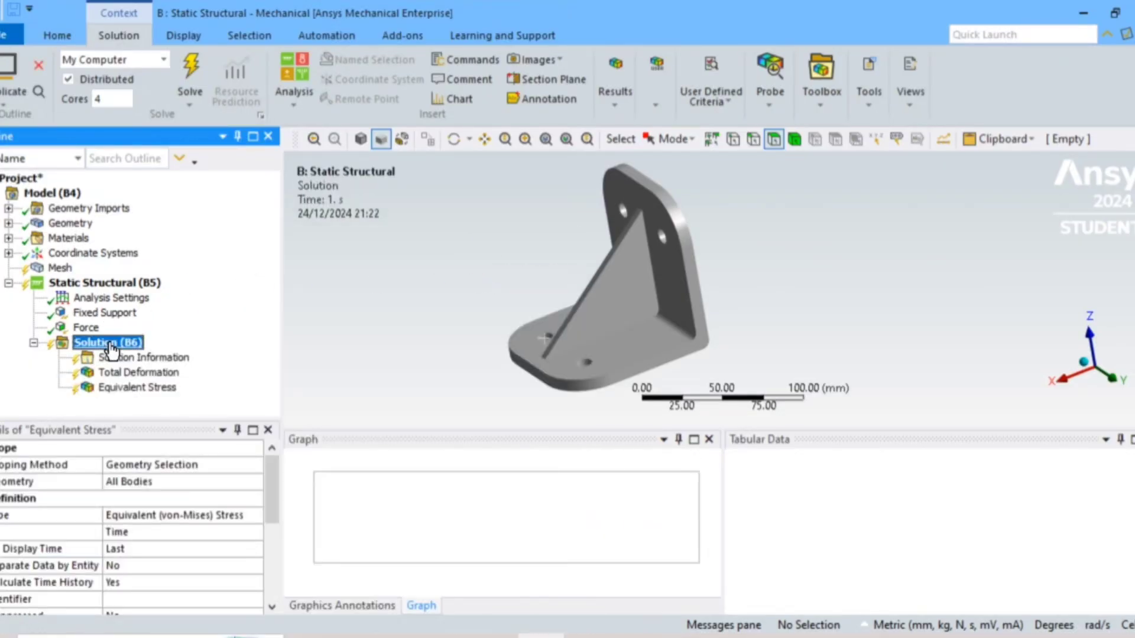
pyautogui.click(192, 74)
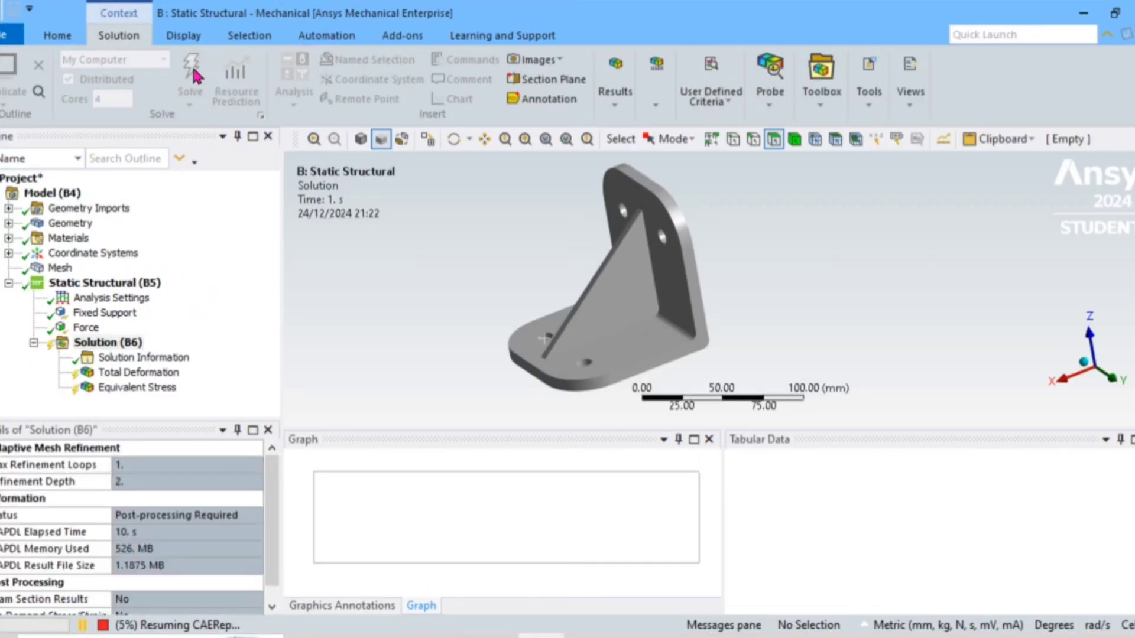
# Step: Display the Total Deformation result and examine the deformation distribution on the stiffened bracket from several angles
pyautogui.click(161, 376)
pyautogui.moveTo(568, 284); pyautogui.dragTo(677, 321, button='middle')
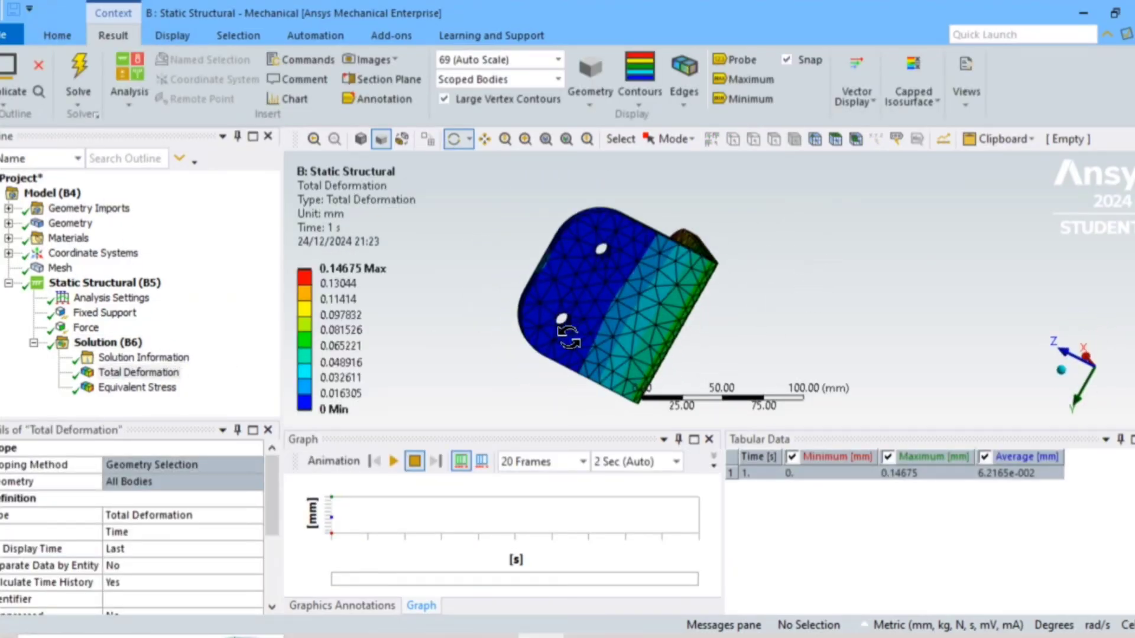
pyautogui.moveTo(569, 337); pyautogui.dragTo(932, 305)
pyautogui.moveTo(834, 309); pyautogui.dragTo(885, 283)
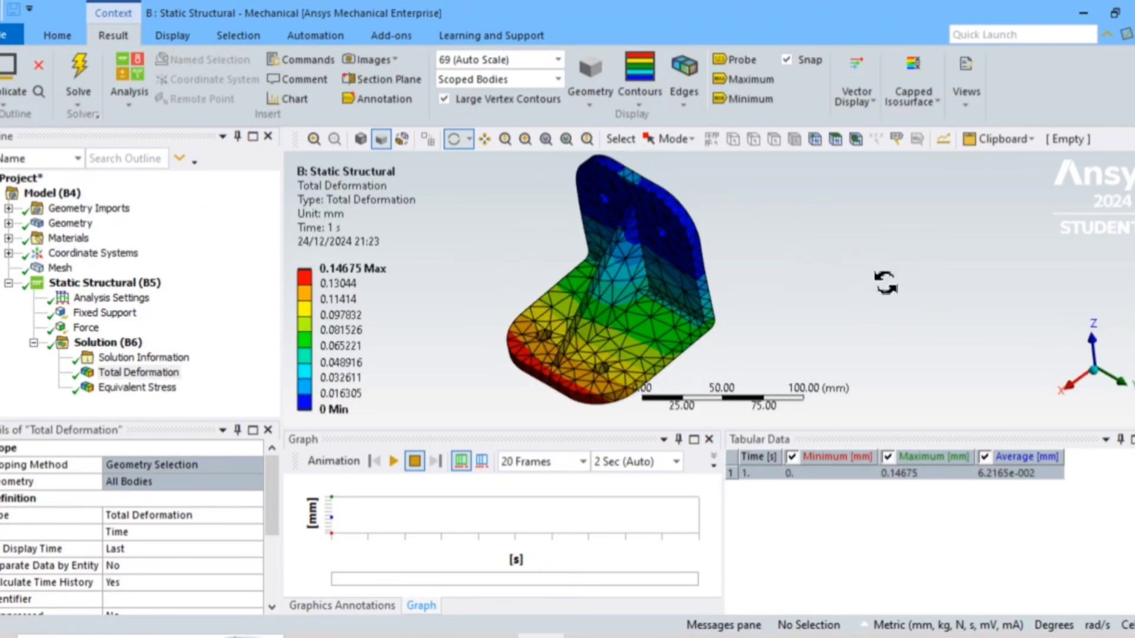
pyautogui.moveTo(538, 312); pyautogui.dragTo(573, 300)
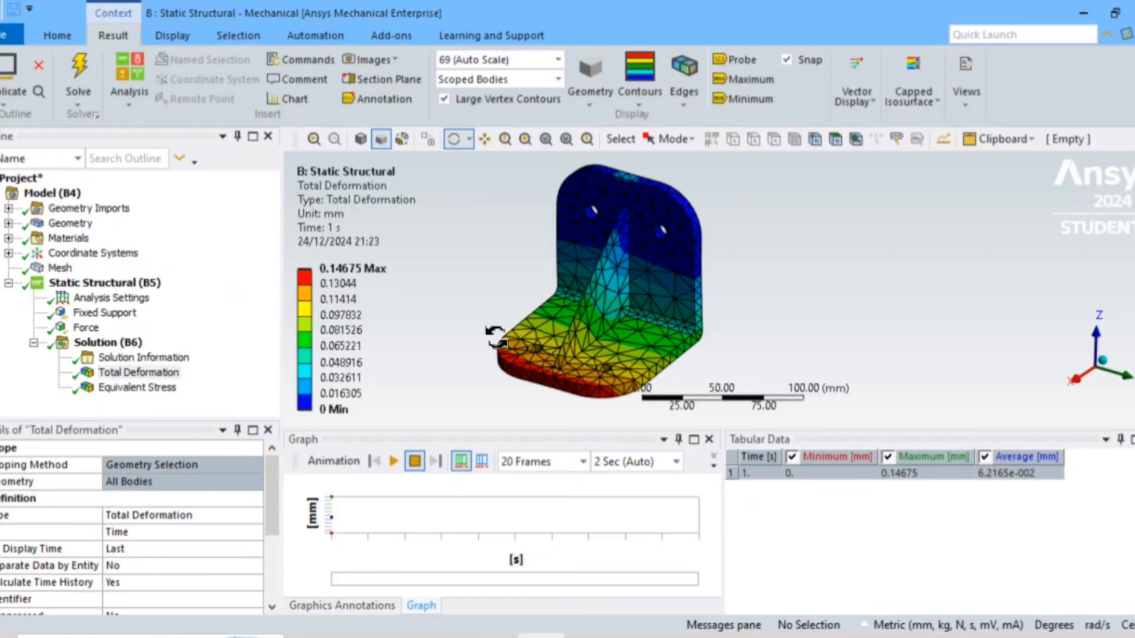
# Step: Display the Equivalent Stress result and examine the stress around the holes and along the stiffener from several angles
pyautogui.click(117, 388)
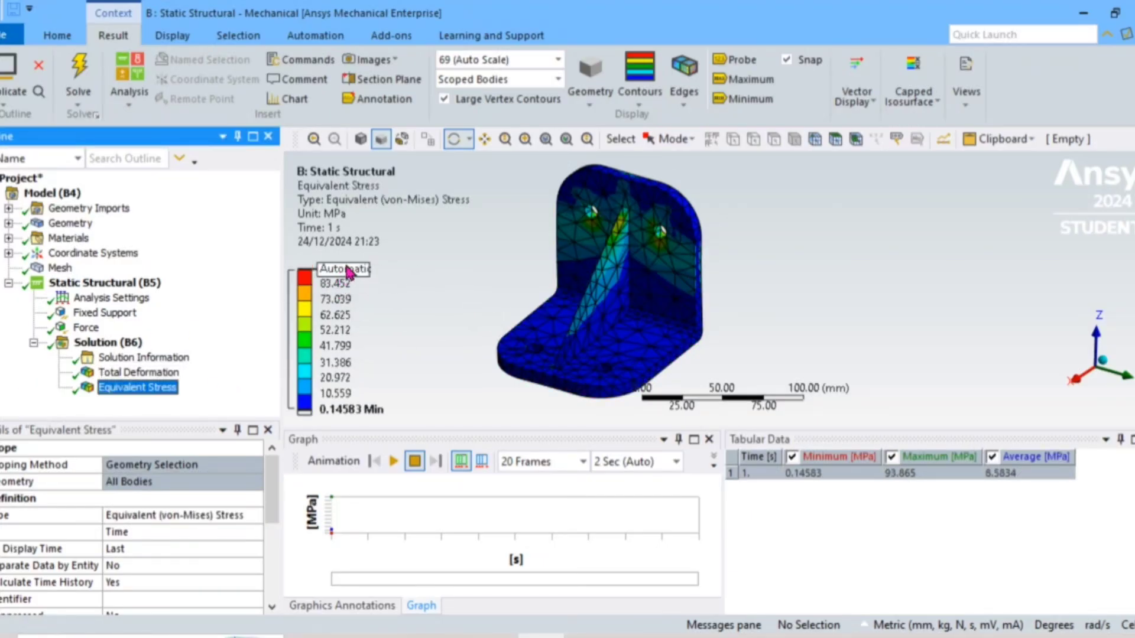
pyautogui.click(352, 285)
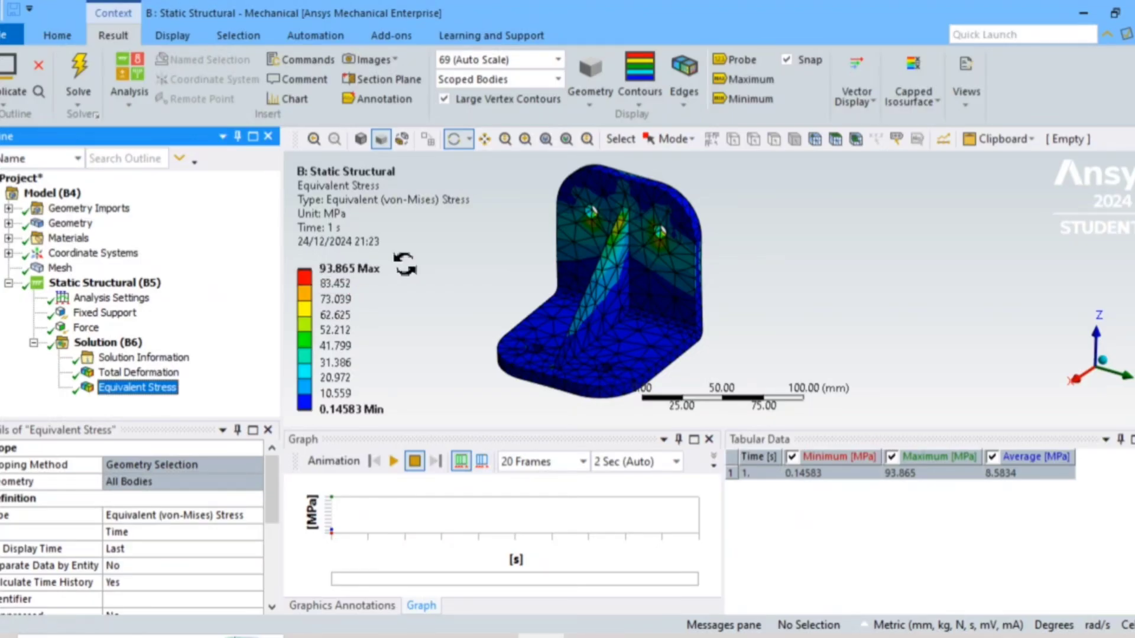
pyautogui.moveTo(724, 355); pyautogui.dragTo(844, 289)
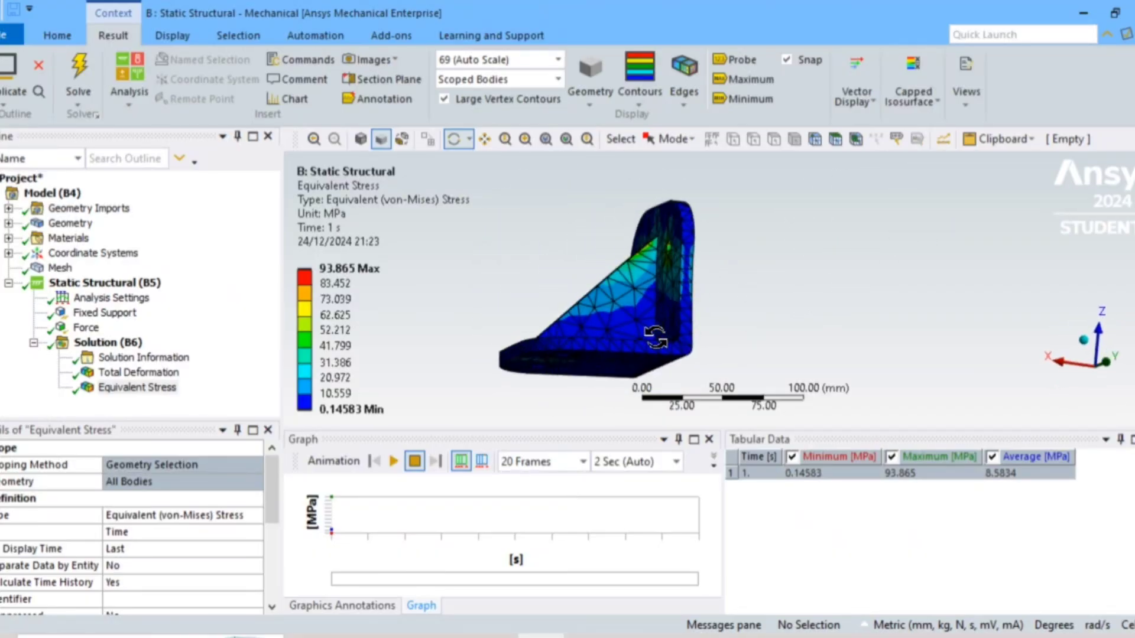
pyautogui.moveTo(655, 337); pyautogui.dragTo(722, 357)
pyautogui.scroll(-2, 600, 300)
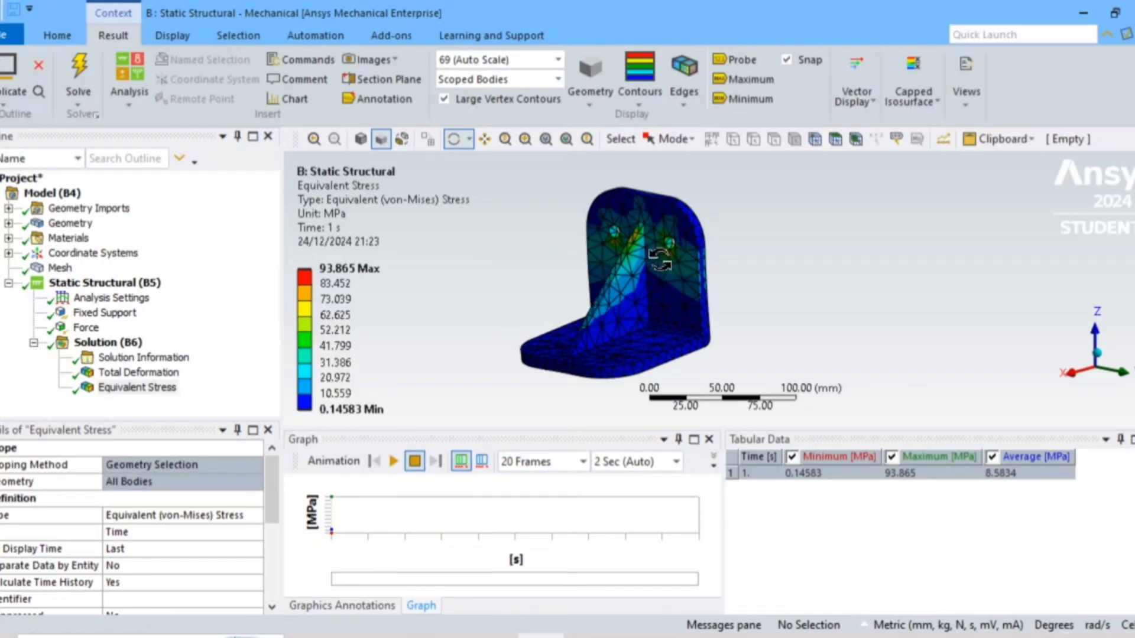
pyautogui.moveTo(660, 259); pyautogui.dragTo(736, 216)
pyautogui.moveTo(531, 193); pyautogui.dragTo(455, 179)
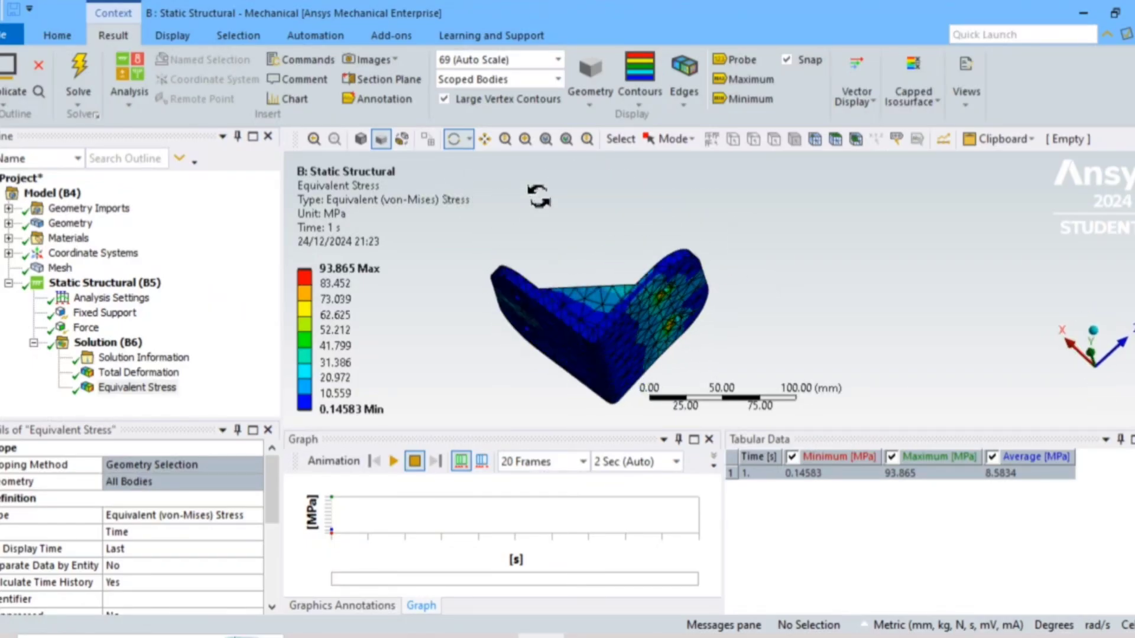
pyautogui.moveTo(638, 266)
pyautogui.mouseDown()
pyautogui.moveTo(607, 309)
pyautogui.moveTo(620, 330)
pyautogui.moveTo(367, 233)
pyautogui.moveTo(455, 278)
pyautogui.moveTo(330, 183)
pyautogui.moveTo(393, 236)
pyautogui.moveTo(810, 375)
pyautogui.moveTo(603, 321)
pyautogui.moveTo(680, 340)
pyautogui.moveTo(621, 246)
pyautogui.moveTo(583, 267)
pyautogui.moveTo(652, 249)
pyautogui.mouseUp()
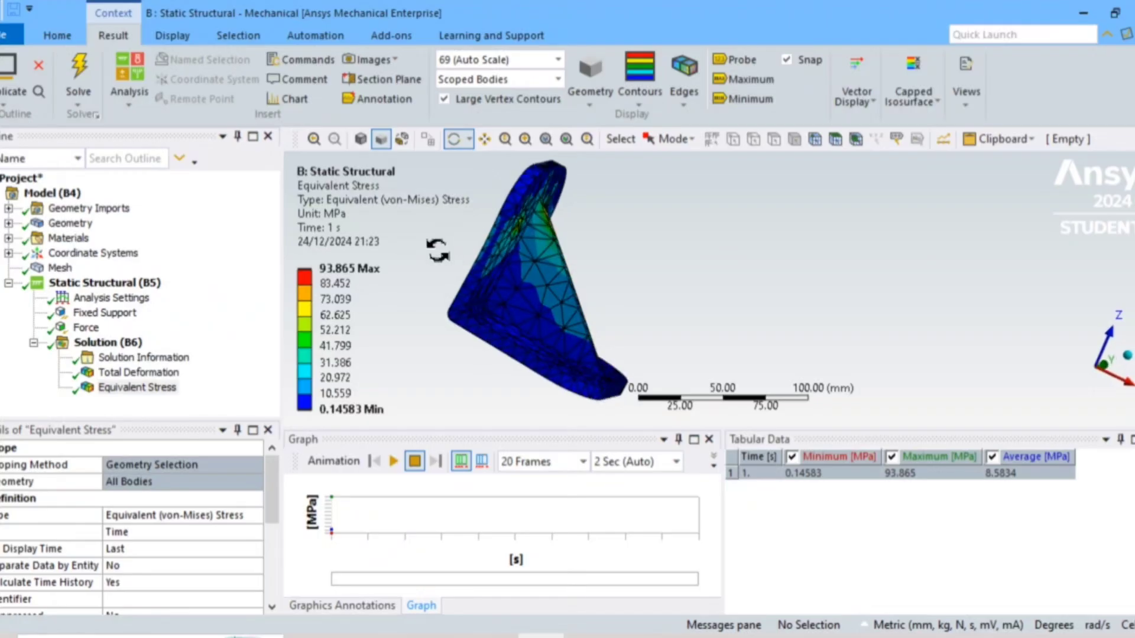
pyautogui.moveTo(618, 275); pyautogui.dragTo(450, 238)
pyautogui.moveTo(727, 275); pyautogui.dragTo(643, 276)
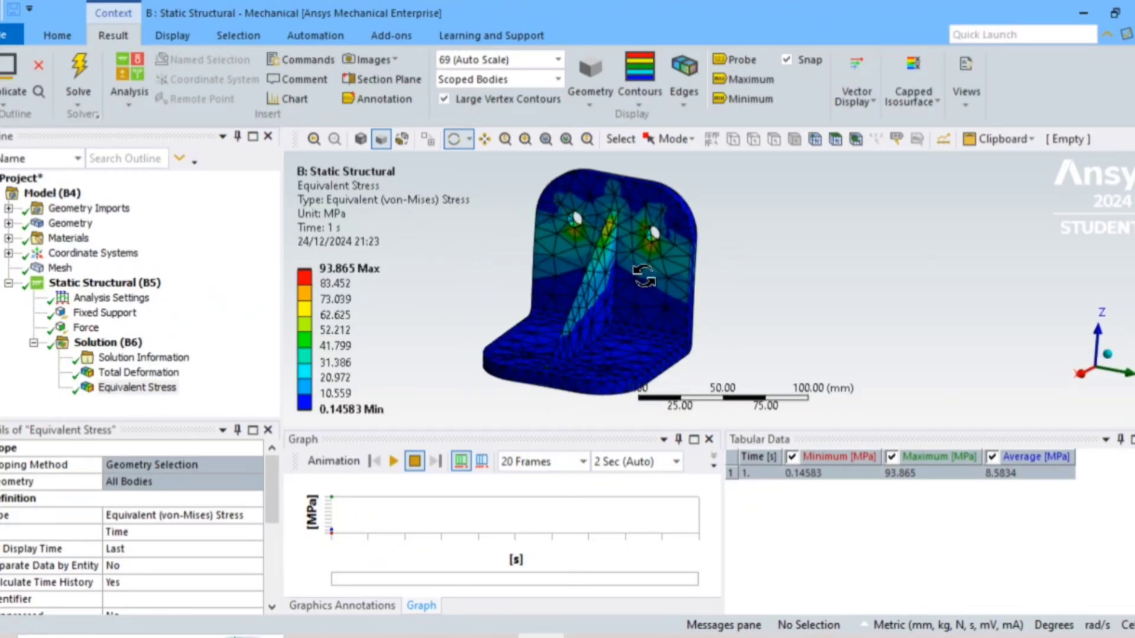
pyautogui.click(153, 388)
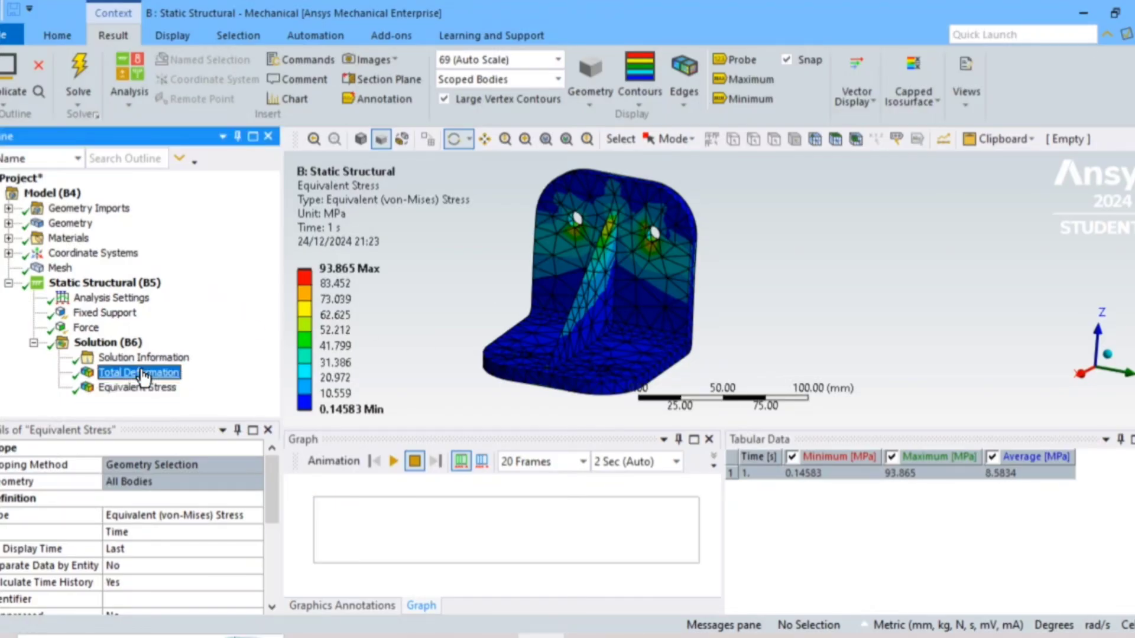
# Step: Return to the Total Deformation result and examine the deformation of the plates and stiffener from different sides
pyautogui.click(138, 373)
pyautogui.moveTo(469, 321); pyautogui.dragTo(667, 275)
pyautogui.scroll(-5, 666, 274)
pyautogui.scroll(5, 701, 273)
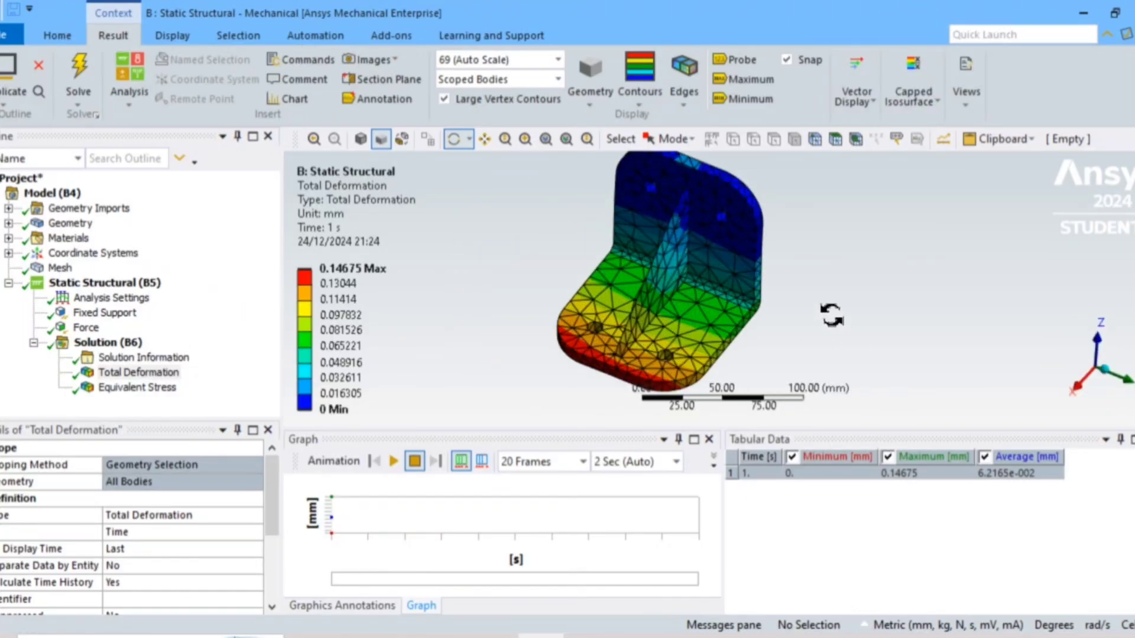
pyautogui.moveTo(832, 316); pyautogui.dragTo(715, 282)
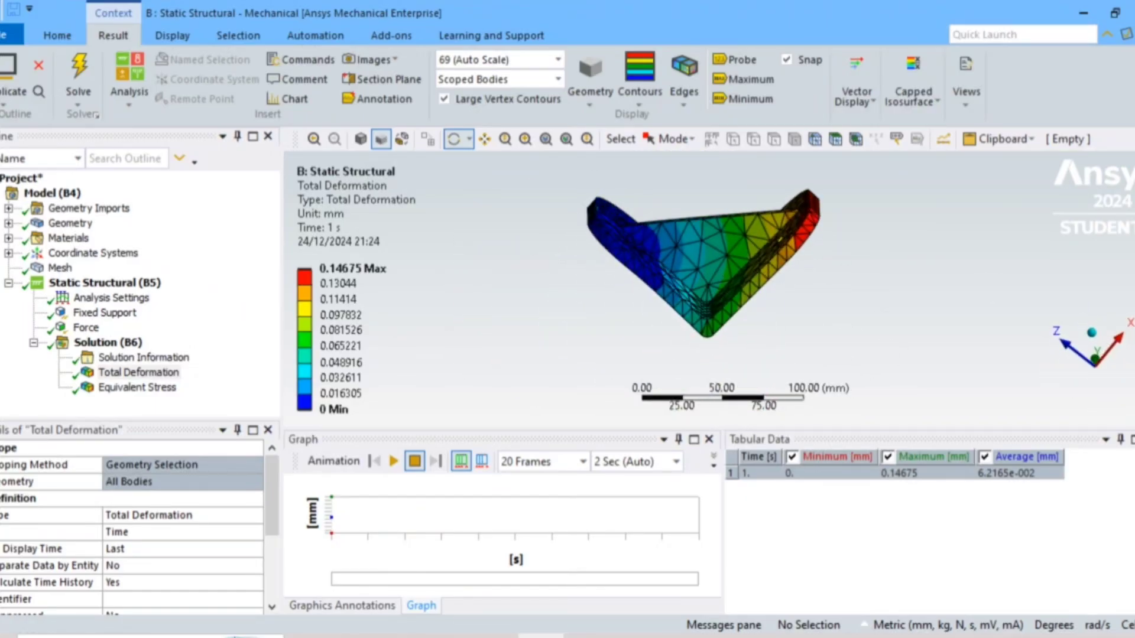